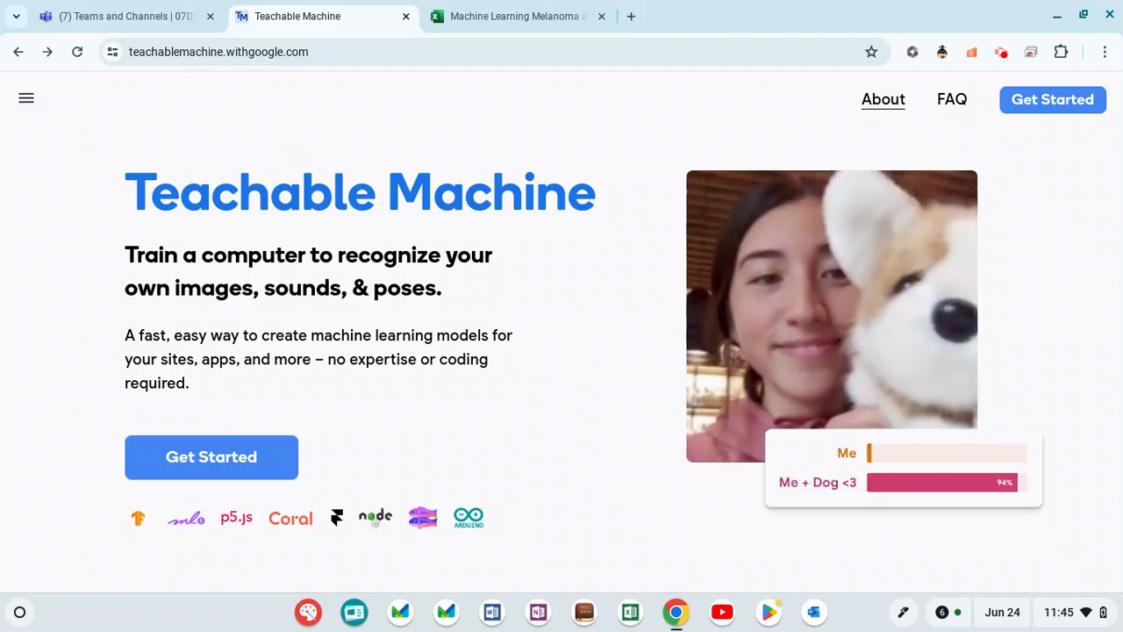
# Switch to Teams and download Melanoma Machine Learning images.zip from the General channel's Class Materials folder
pyautogui.click(119, 19)
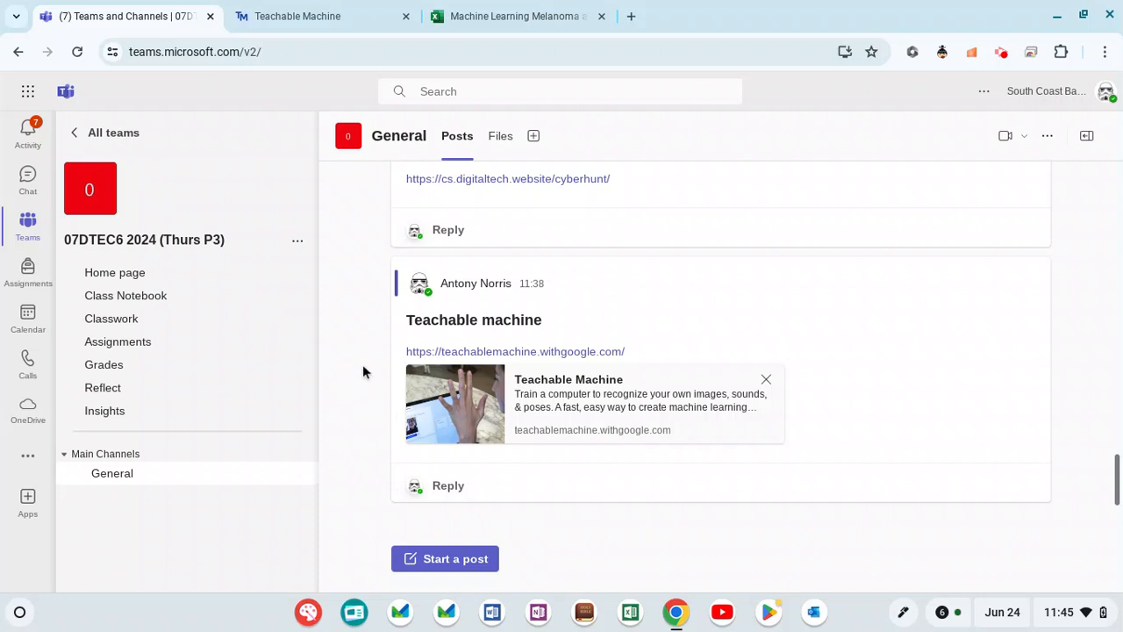
pyautogui.moveTo(394, 339)
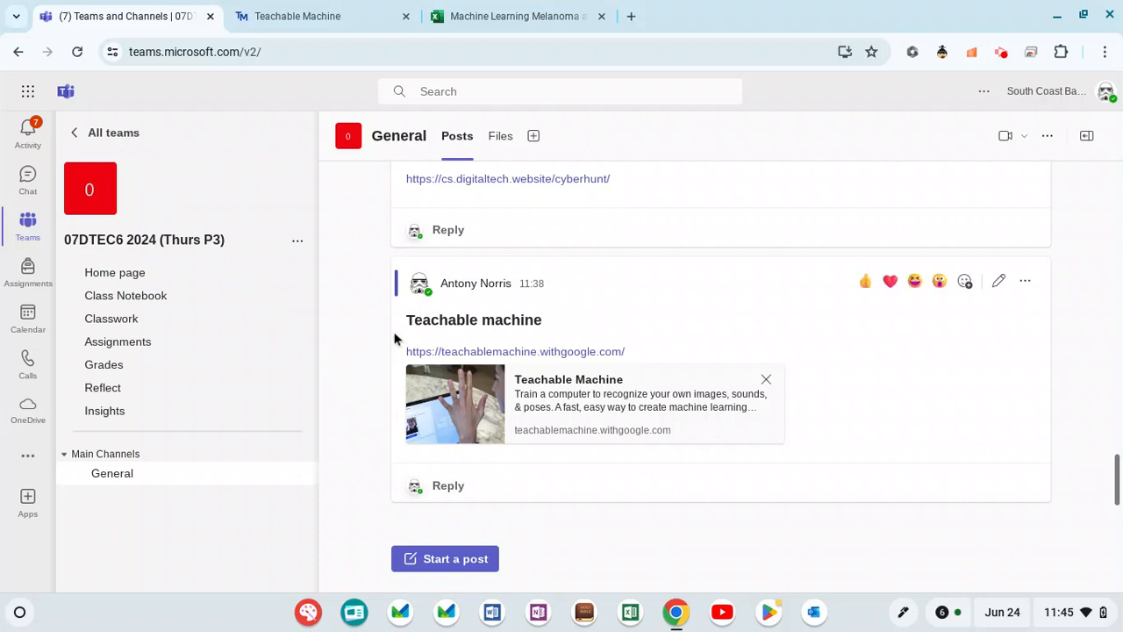
pyautogui.click(504, 143)
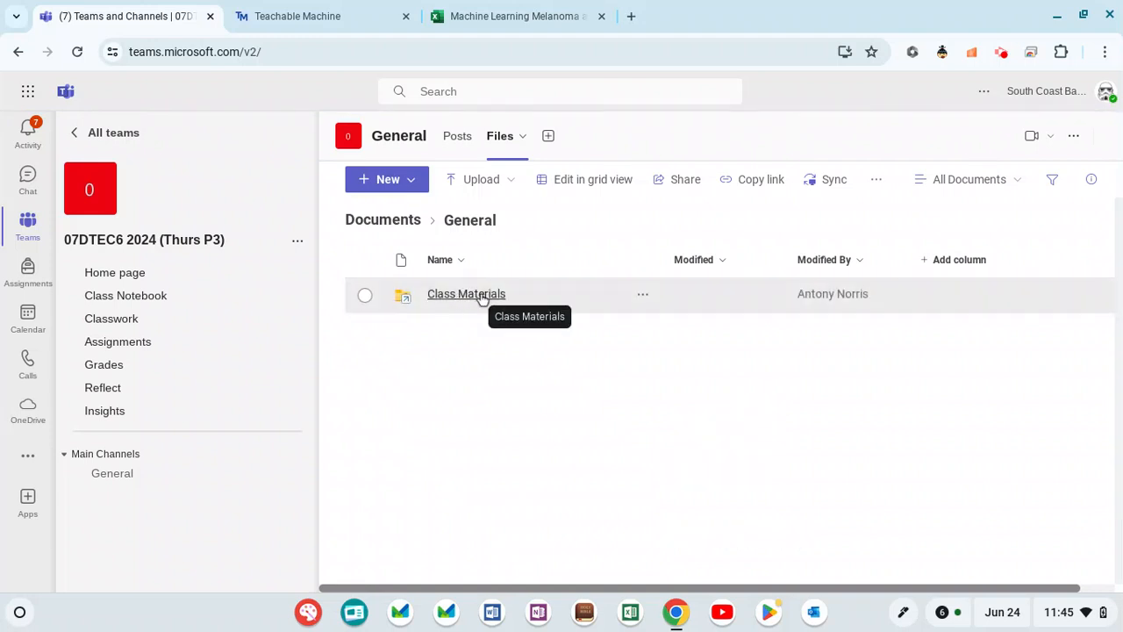
pyautogui.click(482, 296)
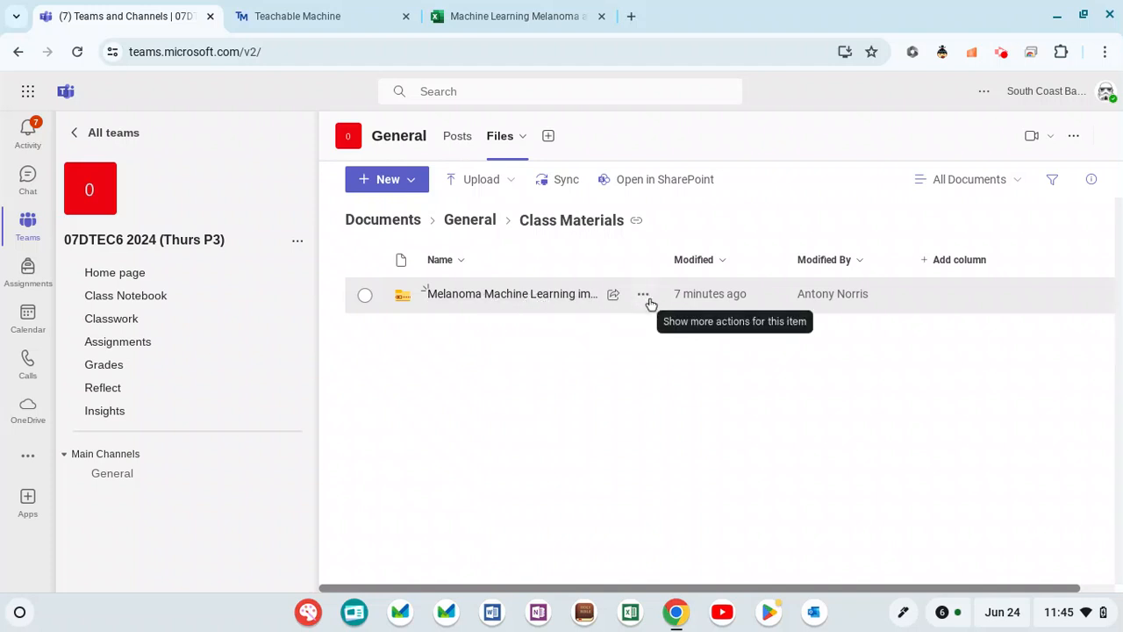
pyautogui.click(646, 299)
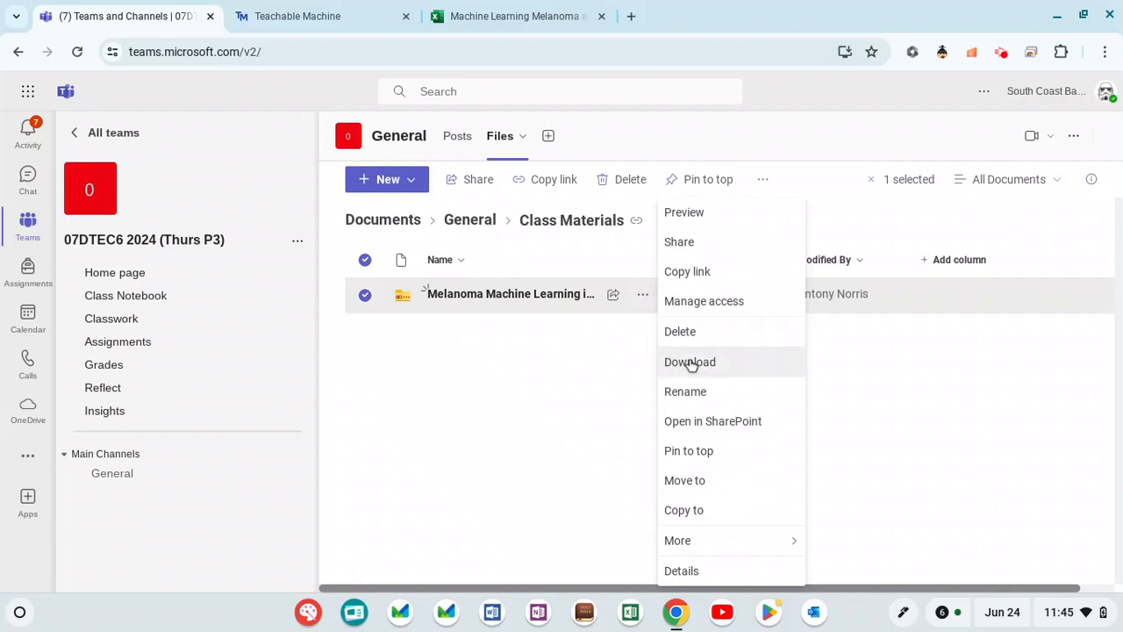
pyautogui.click(692, 365)
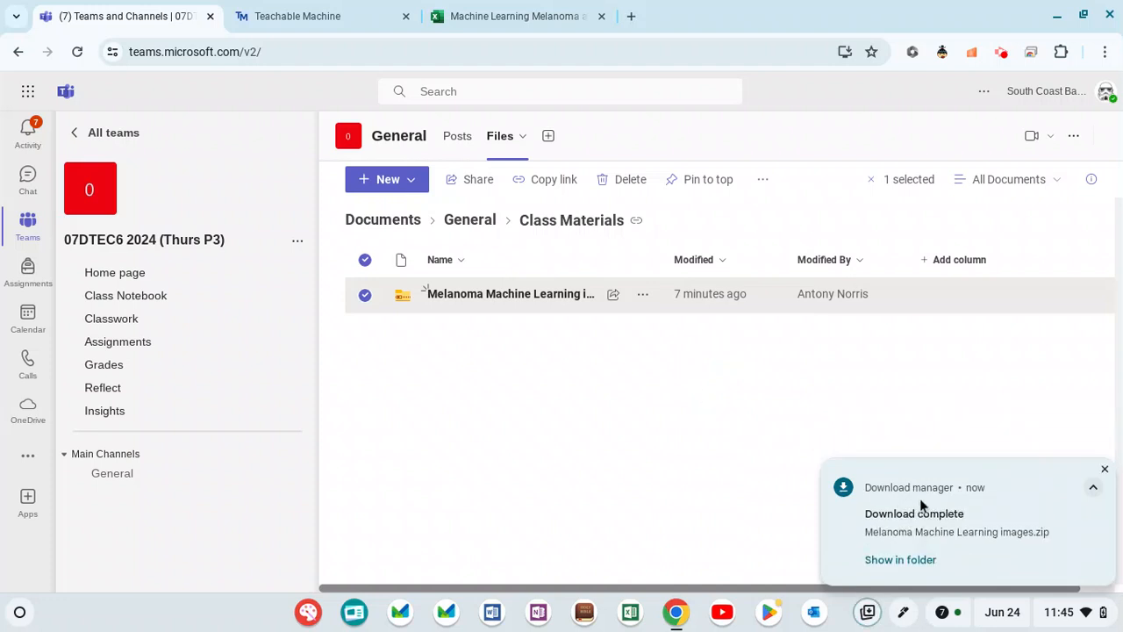
# Open the downloaded zip in the file manager and copy its four Malignant and Benign image folders into Downloads
pyautogui.click(895, 565)
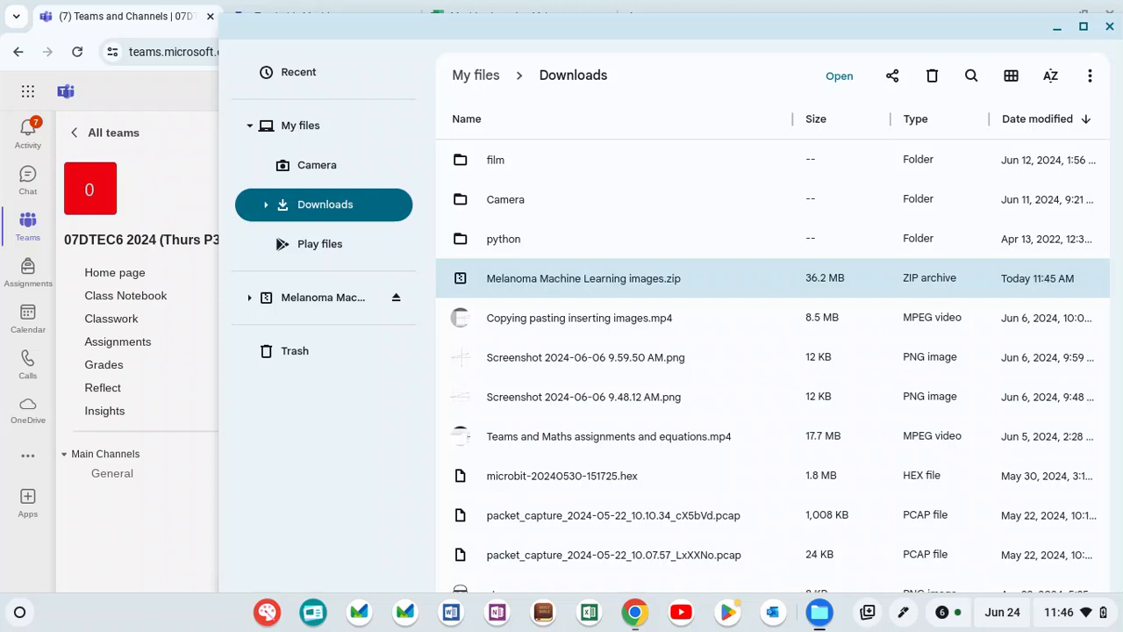
pyautogui.doubleClick(654, 279)
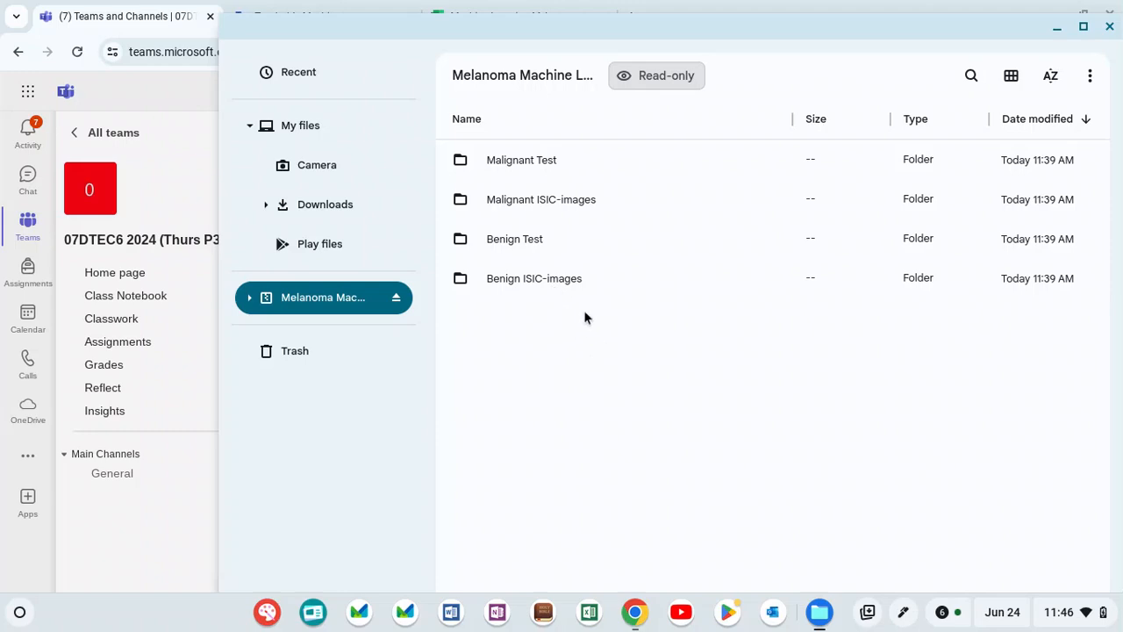
pyautogui.moveTo(581, 329); pyautogui.dragTo(506, 149)
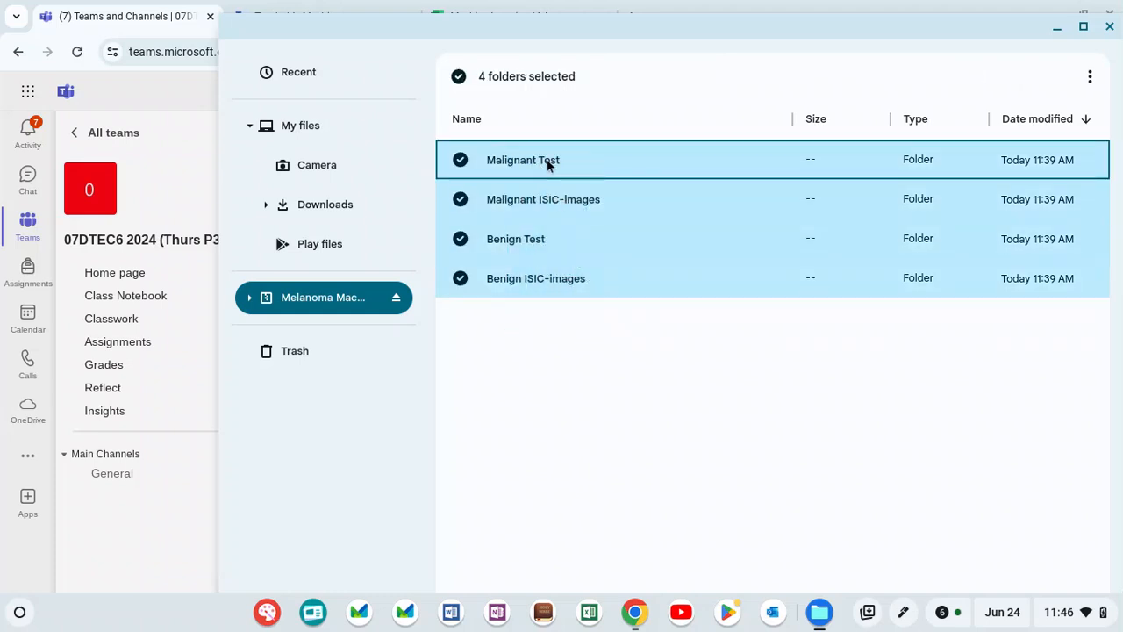
pyautogui.moveTo(547, 159); pyautogui.dragTo(377, 207)
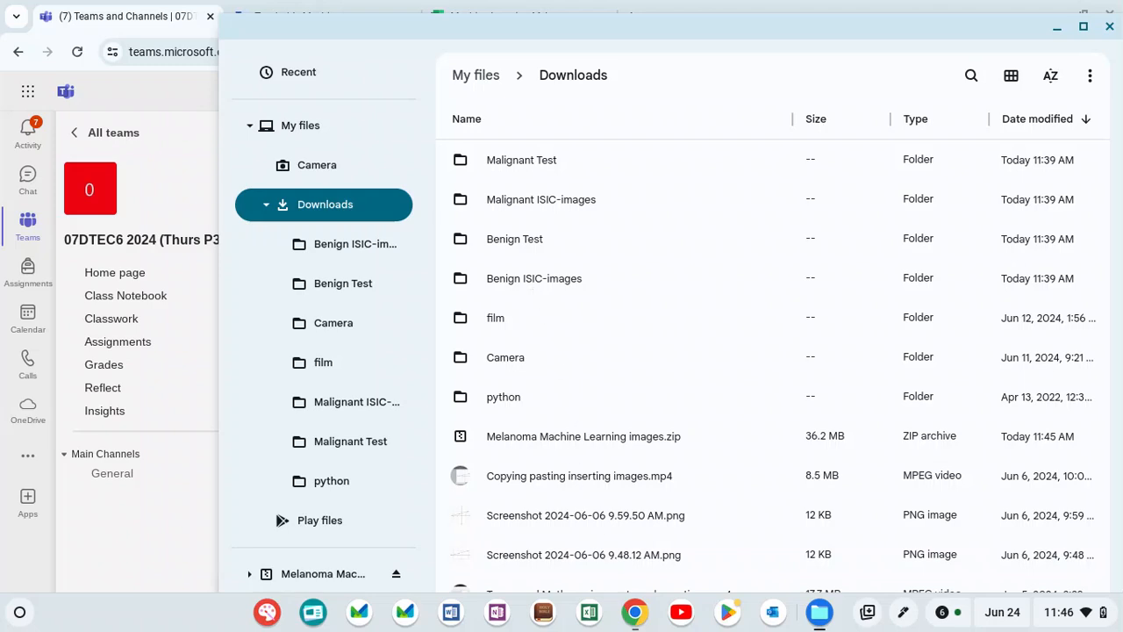
# Switch to Teachable Machine in the browser and create a new image project using the standard image model
pyautogui.click(636, 612)
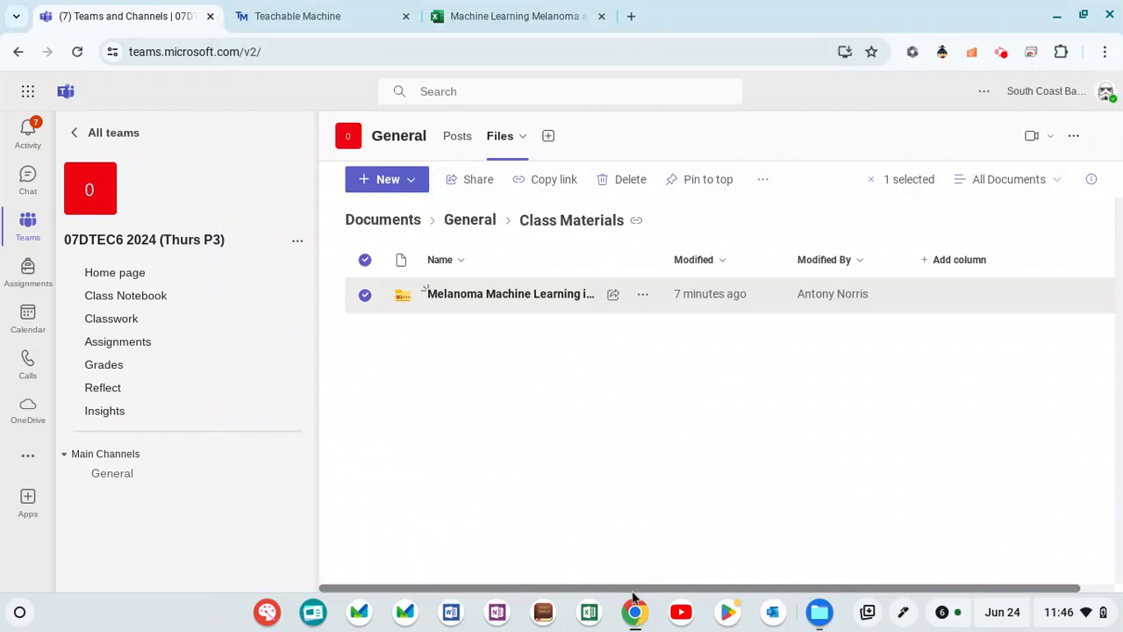
pyautogui.click(332, 16)
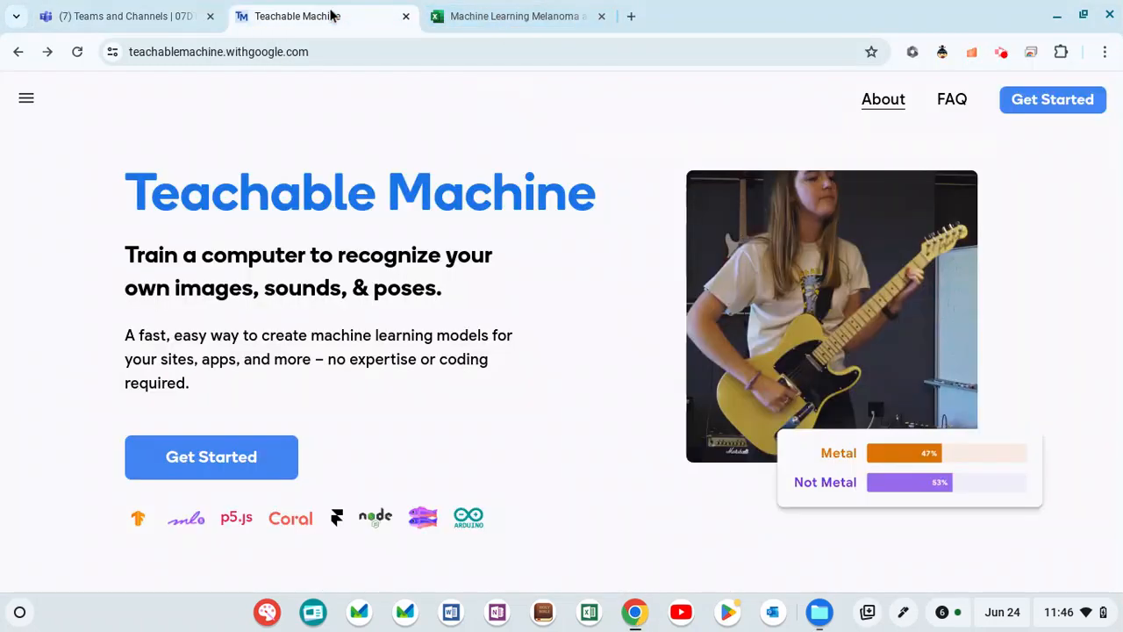
pyautogui.click(224, 461)
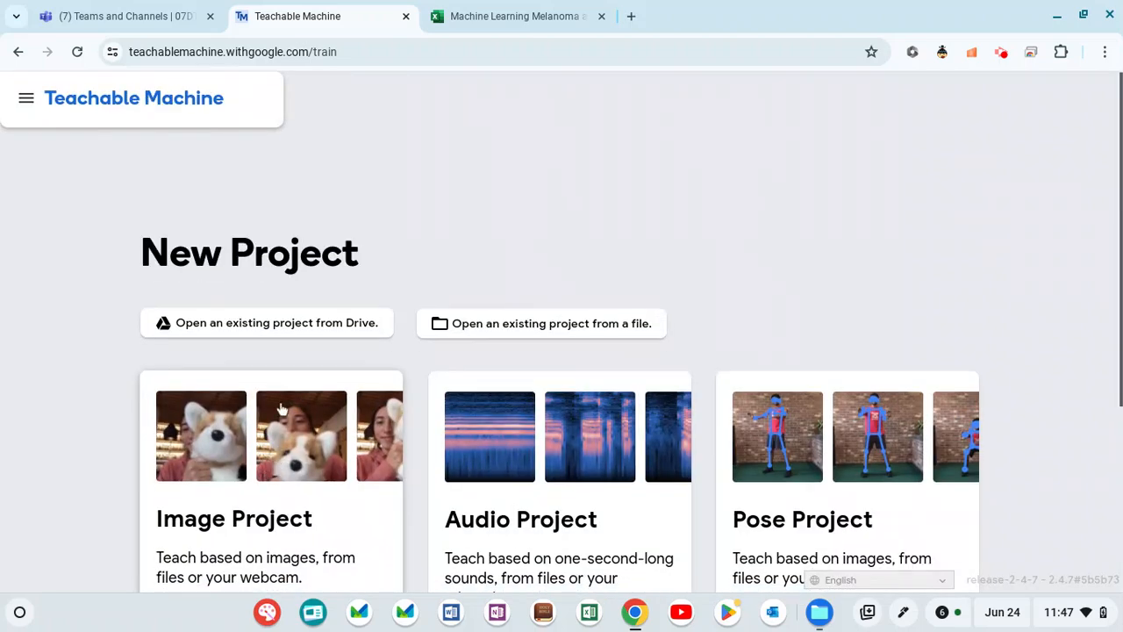
pyautogui.click(283, 449)
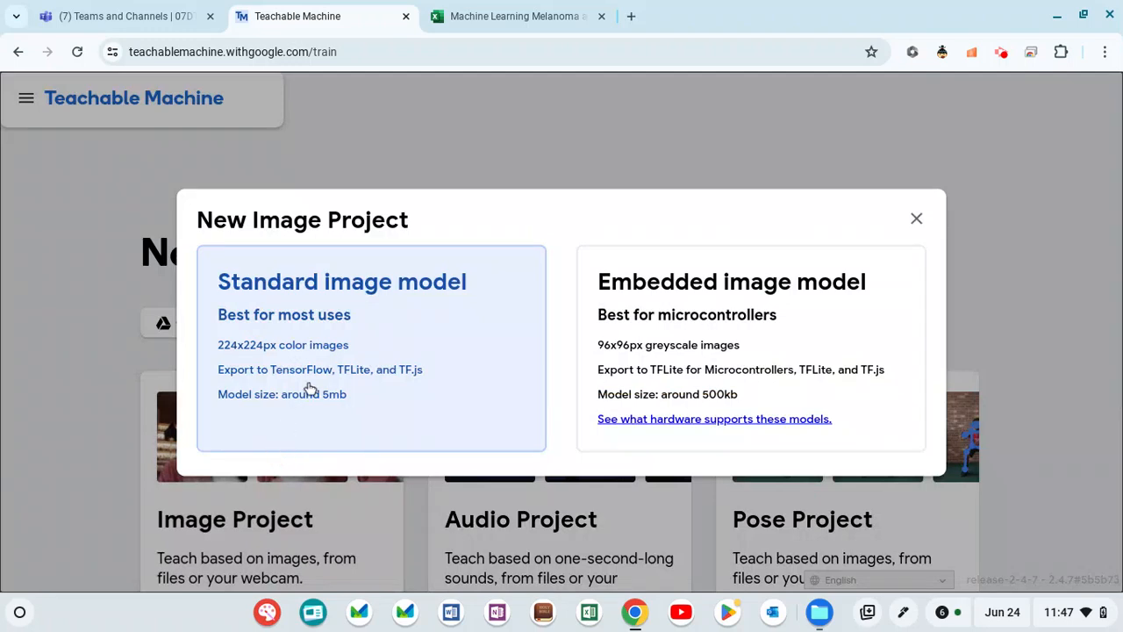
pyautogui.click(327, 313)
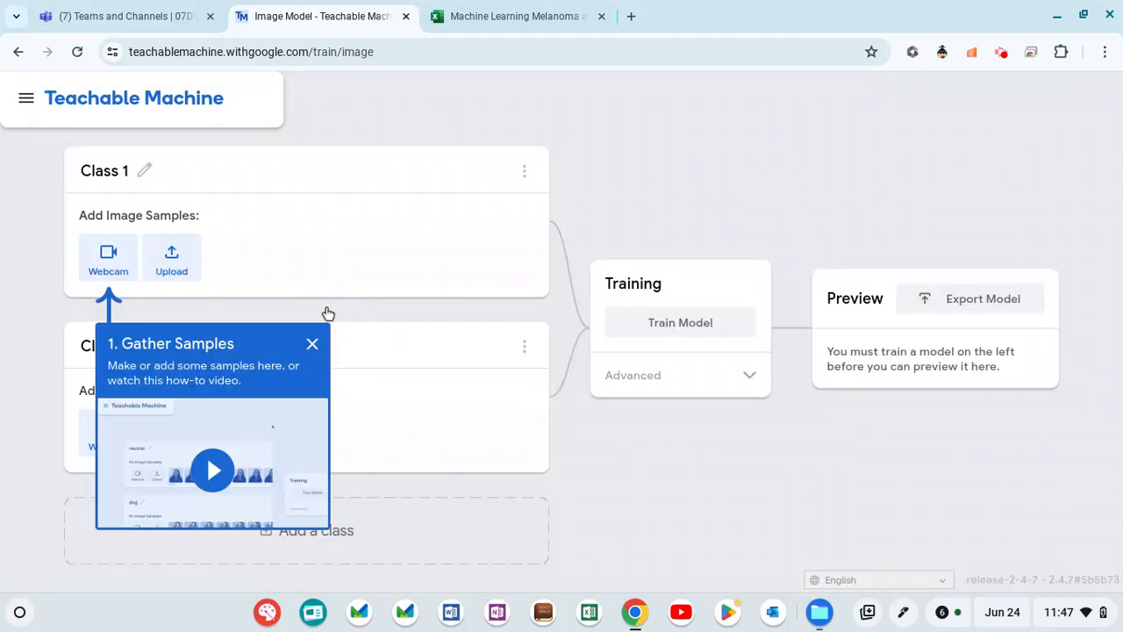
# Rename Class 1 as Benign
pyautogui.click(104, 170)
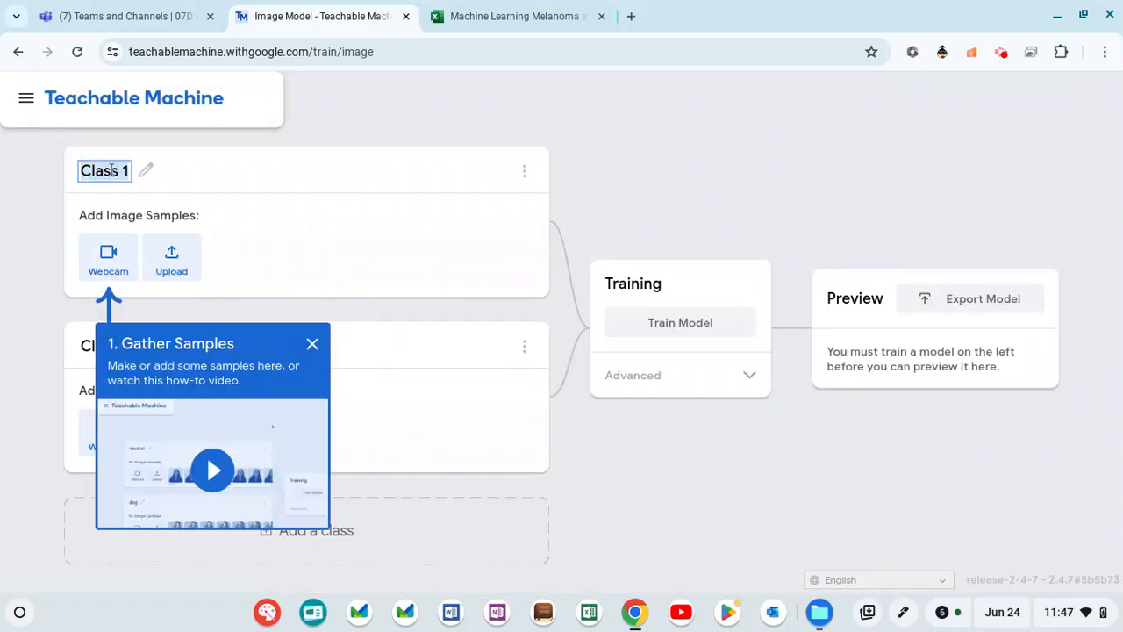
pyautogui.write('Be')
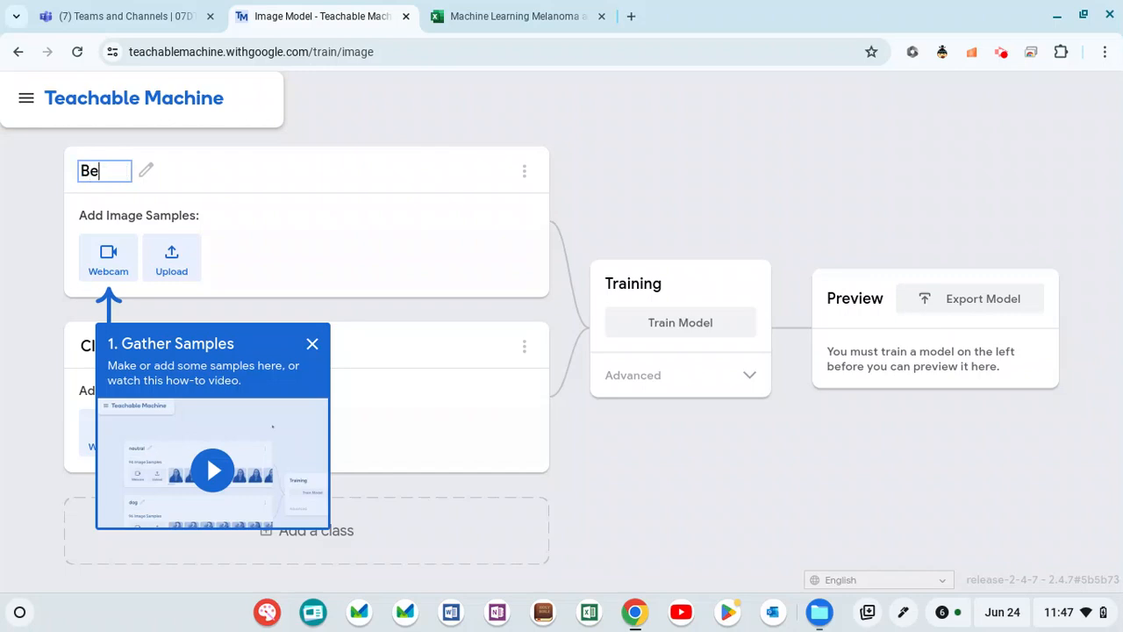
pyautogui.write('nign')
pyautogui.click(32, 247)
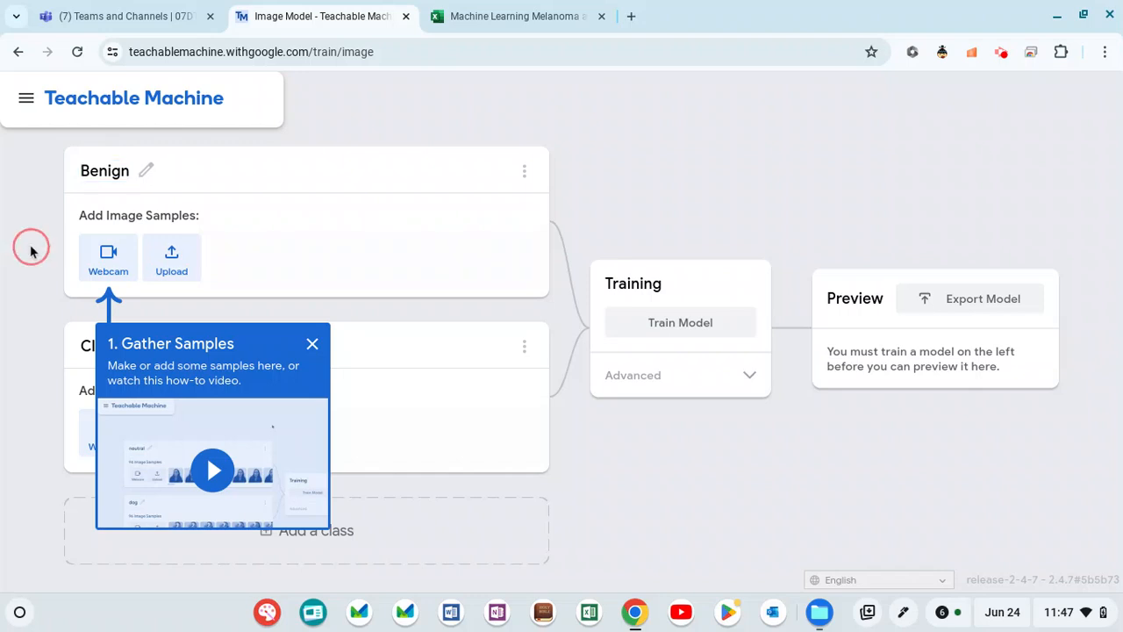
# Dismiss the Gather Samples tip and rename Class 2 as Malignant
pyautogui.click(313, 343)
pyautogui.click(108, 346)
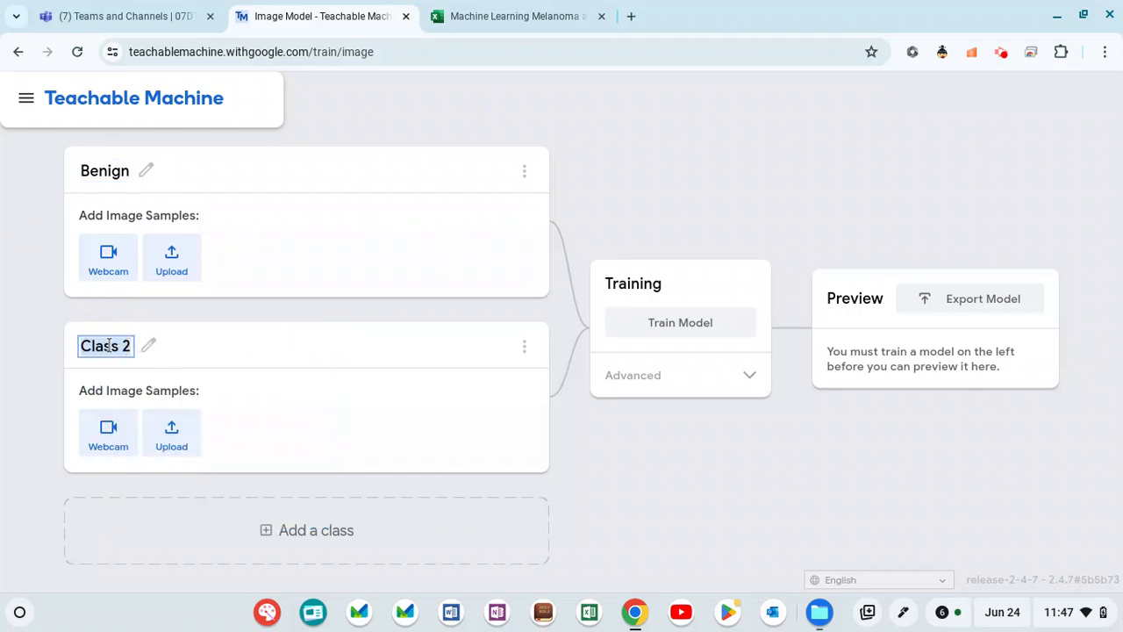
pyautogui.write('Mal')
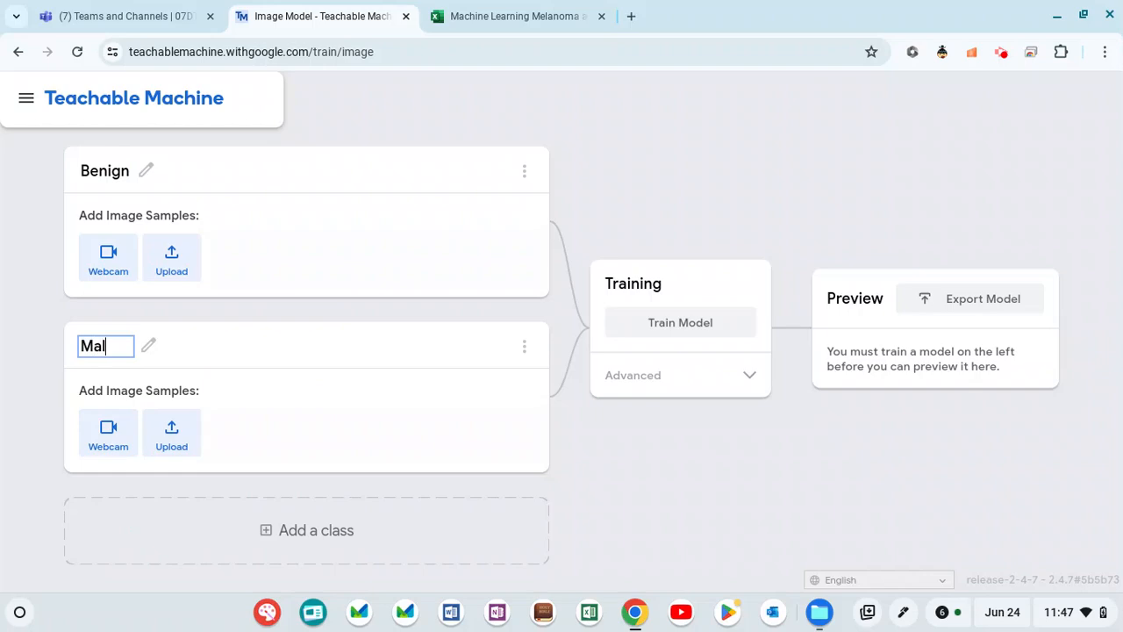
pyautogui.write('ignant')
pyautogui.press('Return')
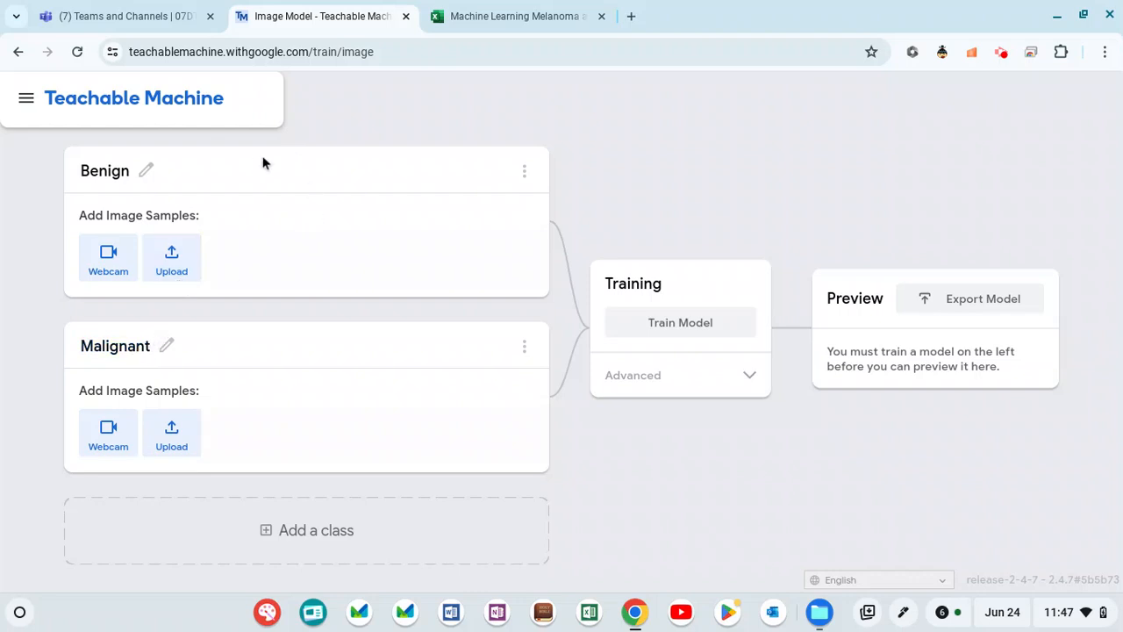
# Upload all images from the Benign ISIC-images folder in Downloads as samples for the Benign class
pyautogui.click(172, 261)
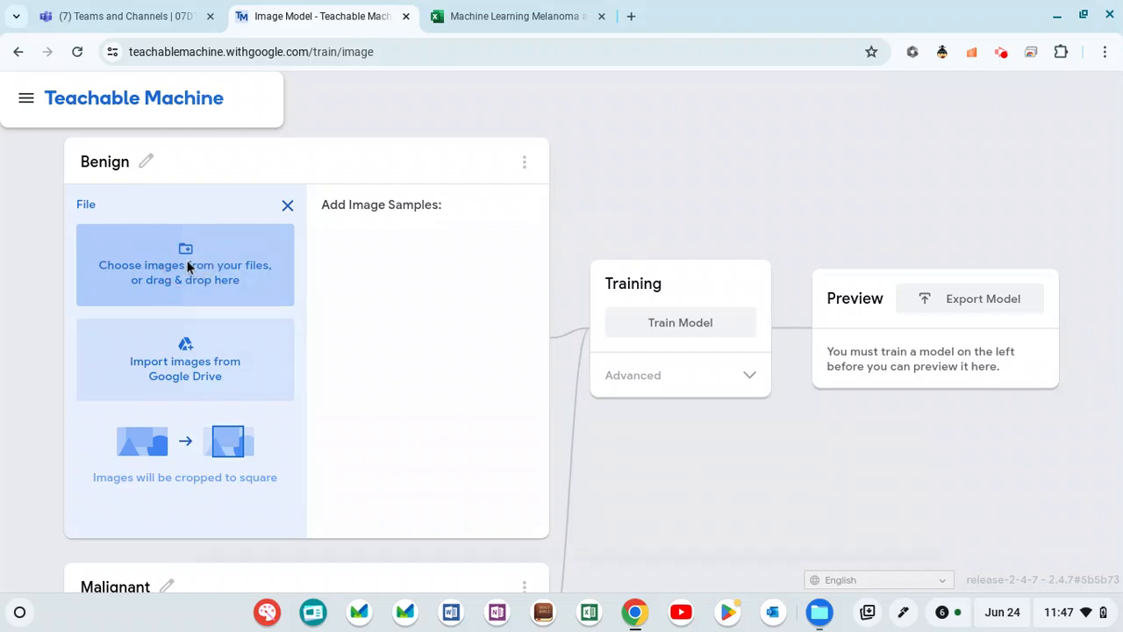
pyautogui.click(185, 264)
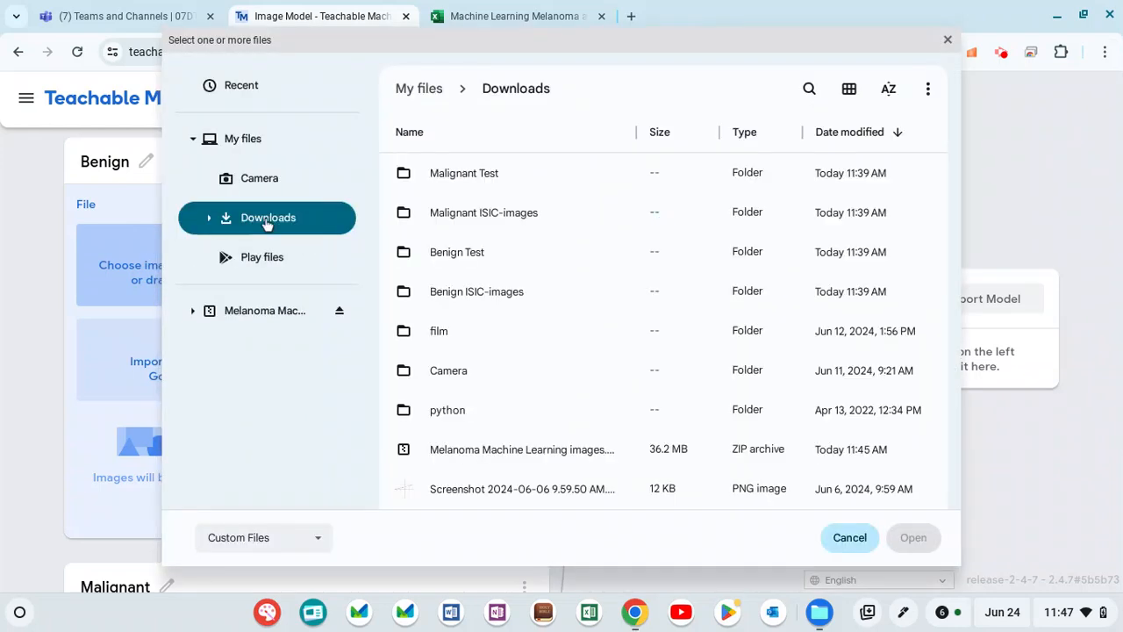
pyautogui.doubleClick(466, 293)
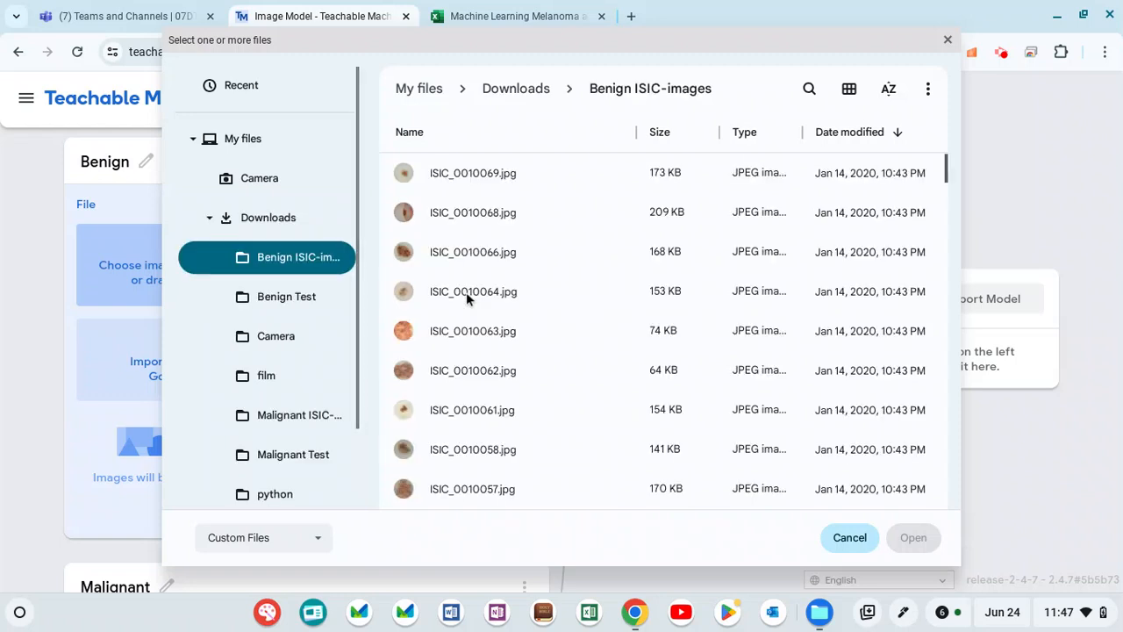
pyautogui.scroll(-5, 565, 255)
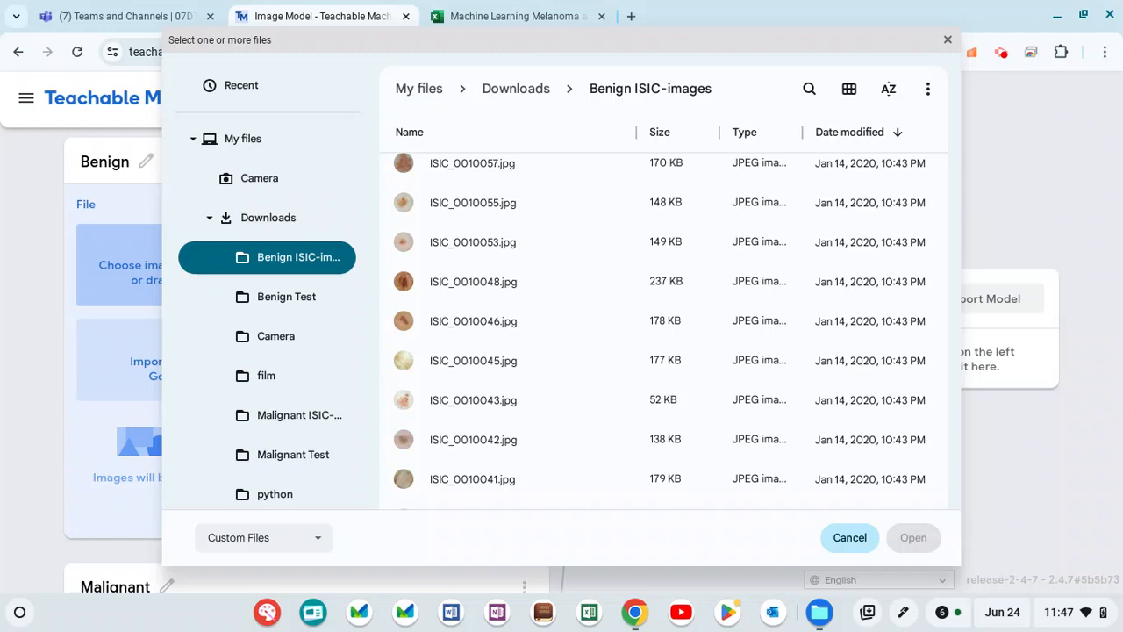
pyautogui.hotkey('ctrl', 'a')
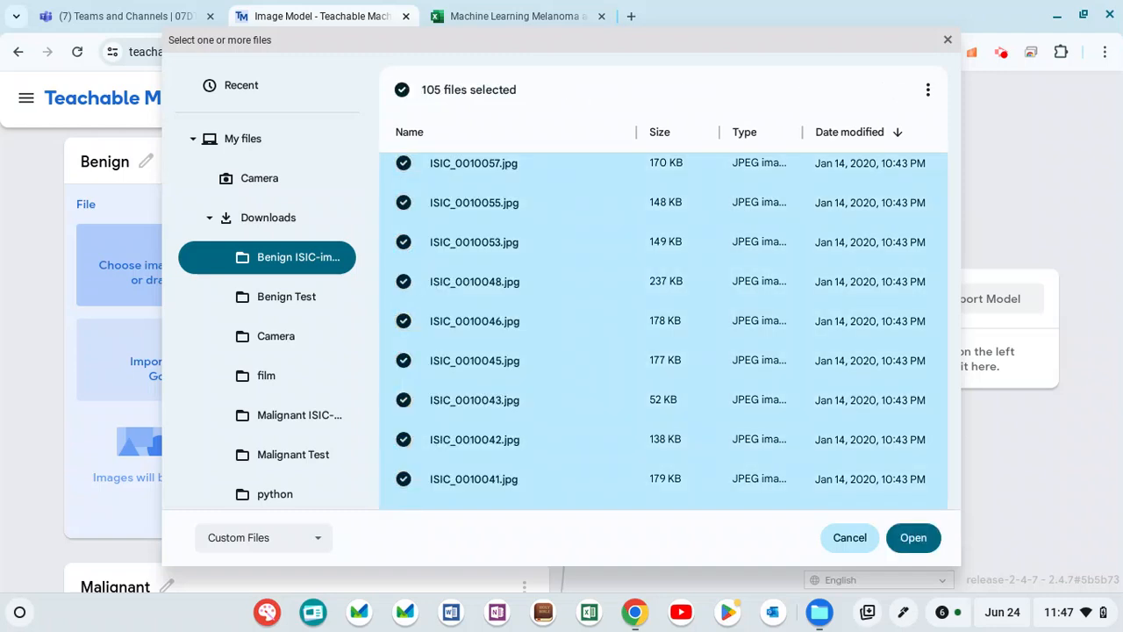
pyautogui.click(913, 538)
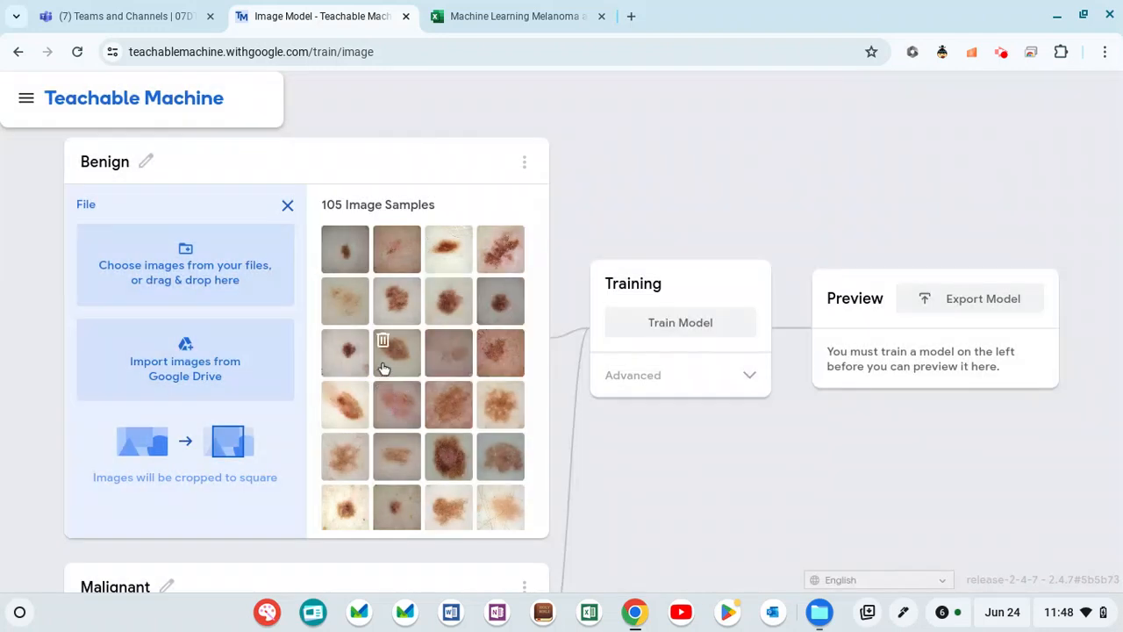
# Upload all images from the Malignant ISIC-images folder in Downloads as samples for the Malignant class
pyautogui.scroll(-1, 321, 371)
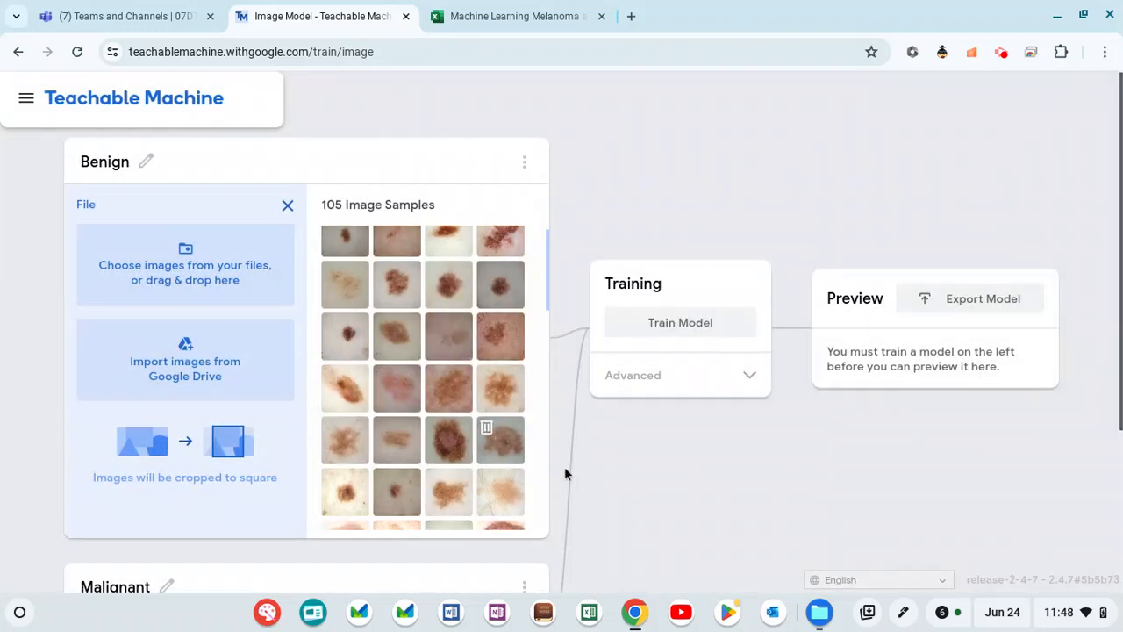
pyautogui.scroll(-2, 579, 479)
pyautogui.scroll(-3, 495, 504)
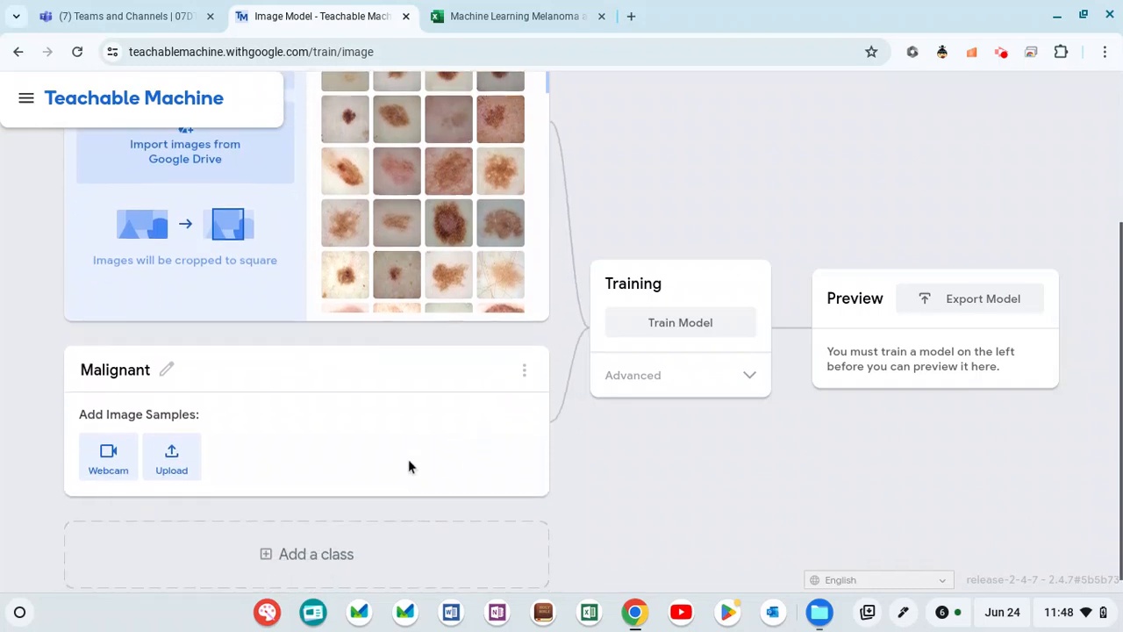
pyautogui.click(174, 465)
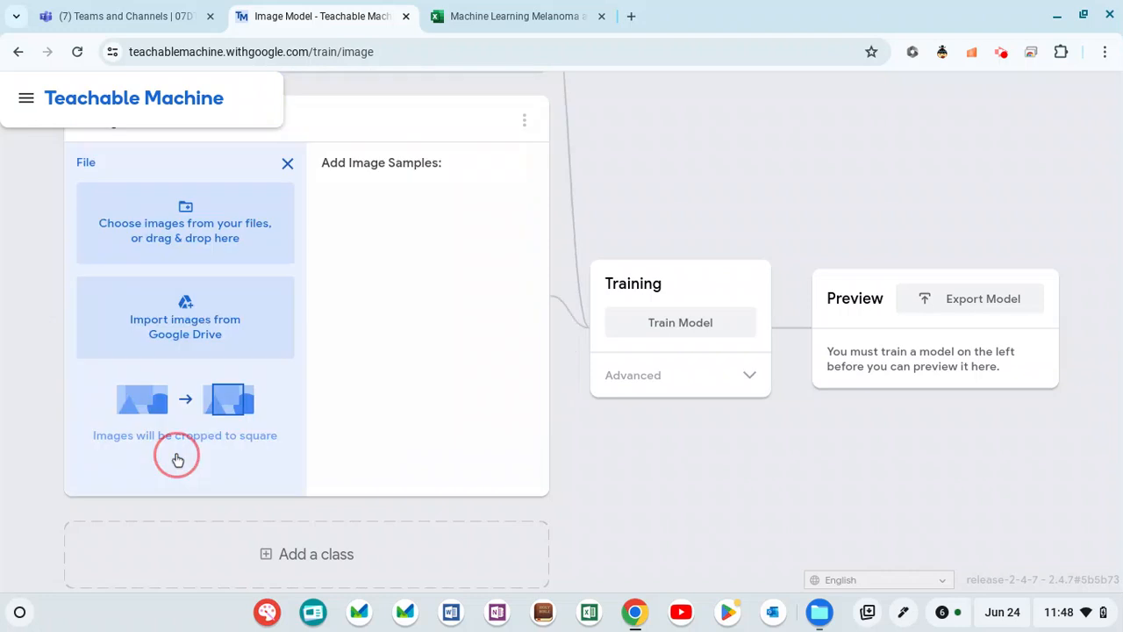
pyautogui.click(189, 235)
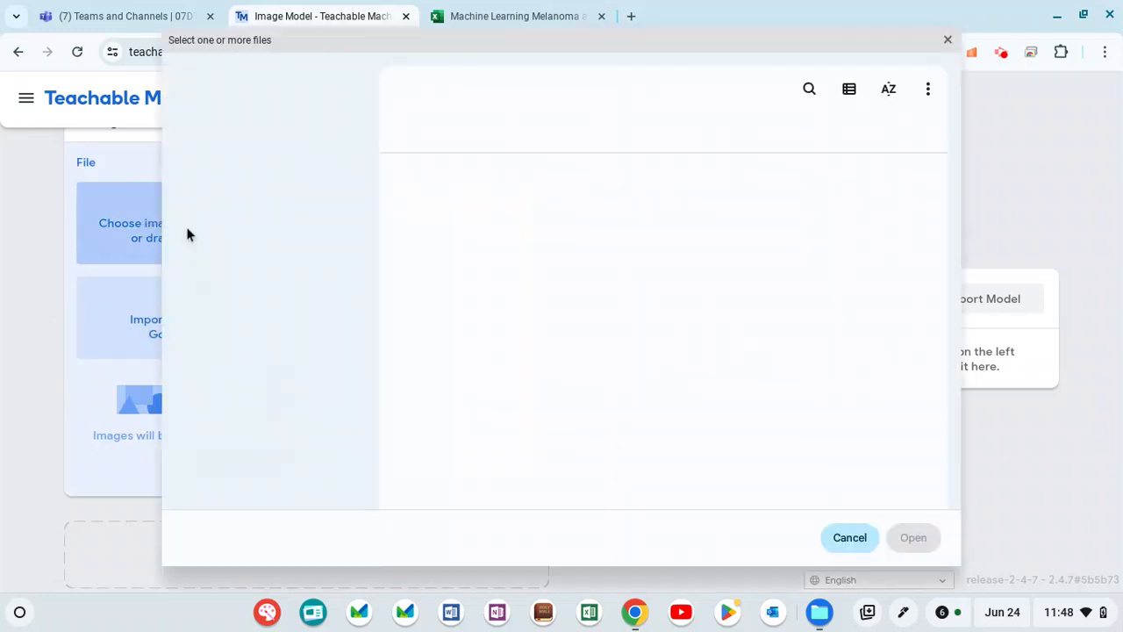
pyautogui.click(269, 221)
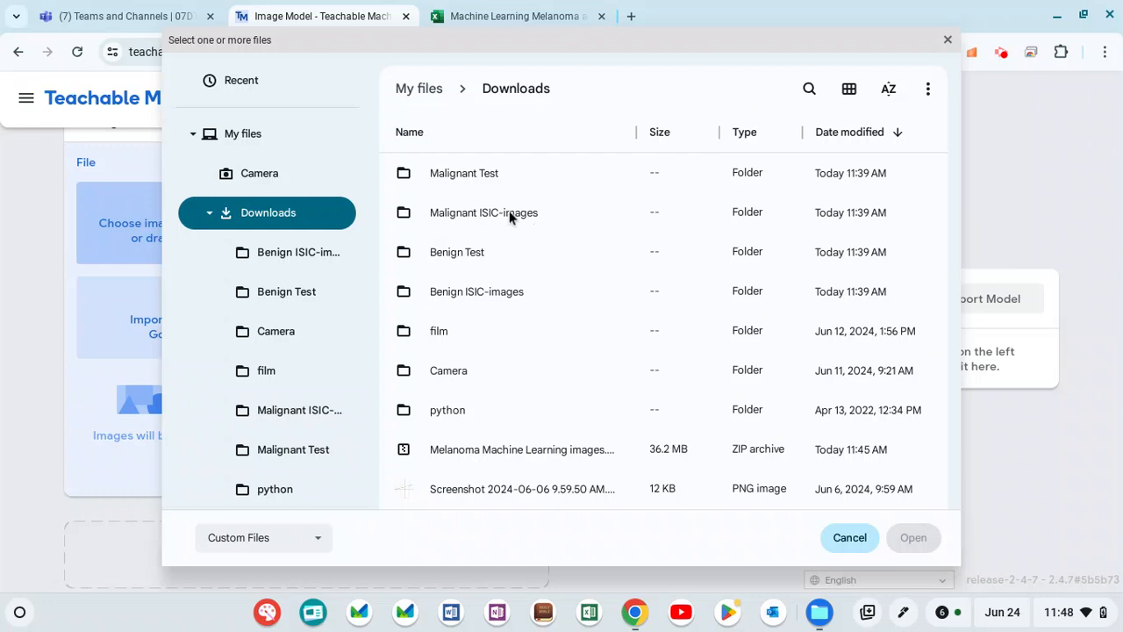
pyautogui.doubleClick(489, 219)
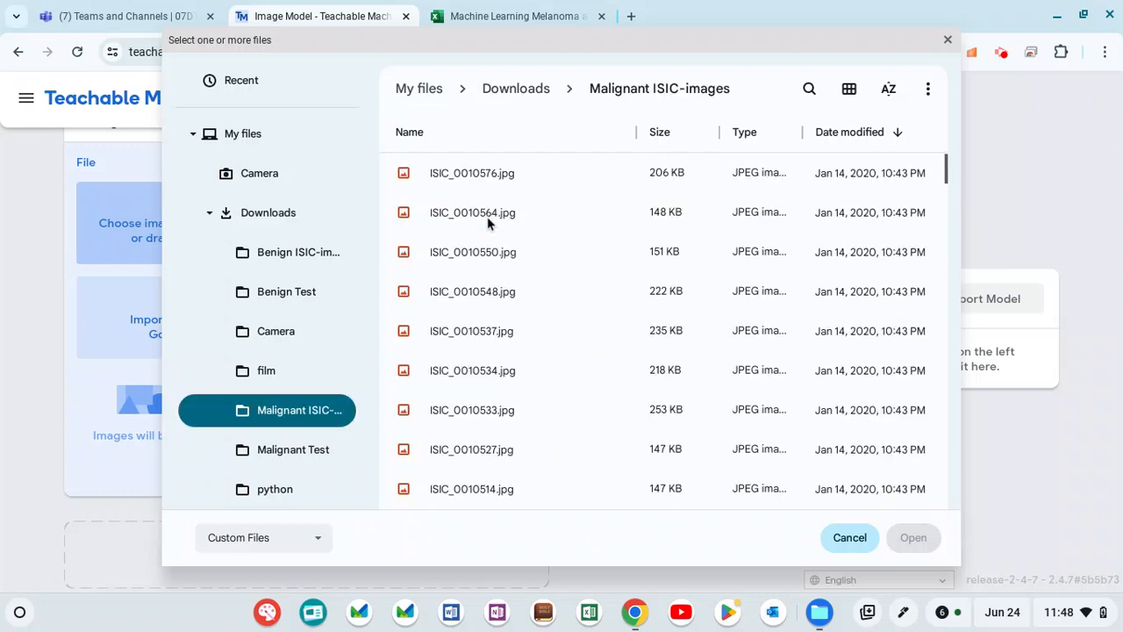
pyautogui.hotkey('ctrl', 'a')
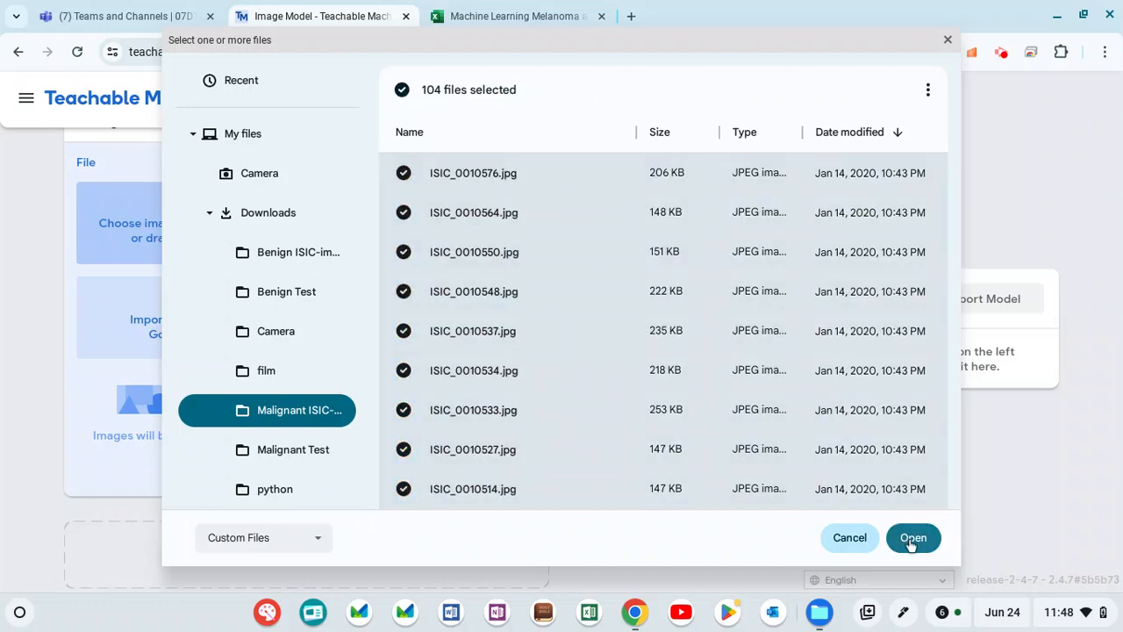
pyautogui.click(911, 539)
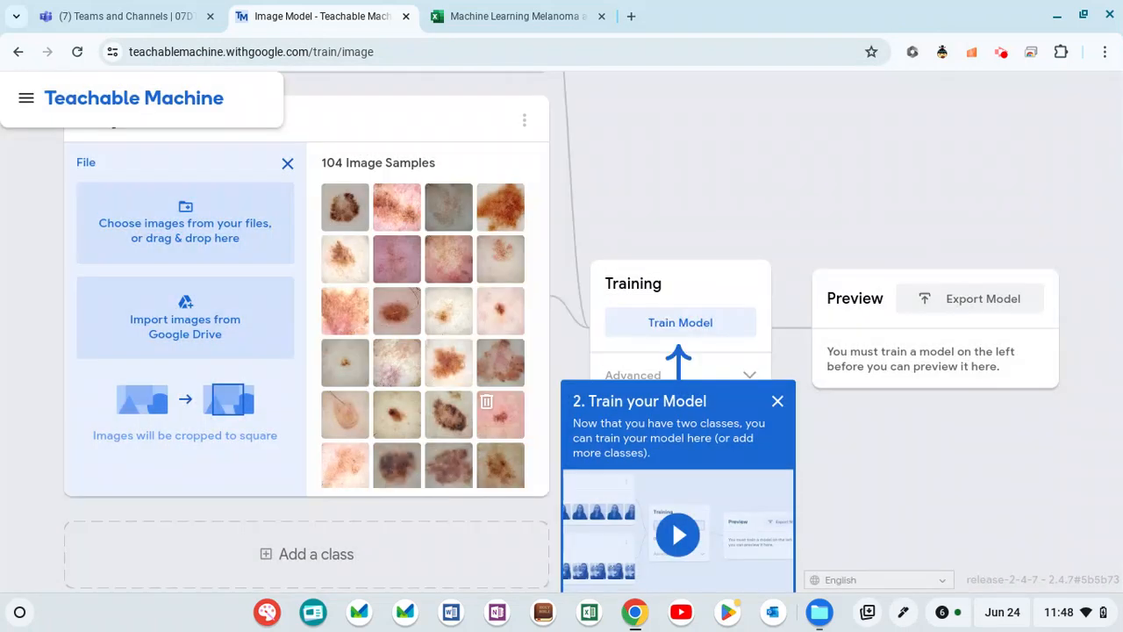
# Train the model on the Benign and Malignant classes, and dismiss the export tip and camera permission request
pyautogui.scroll(4, 507, 307)
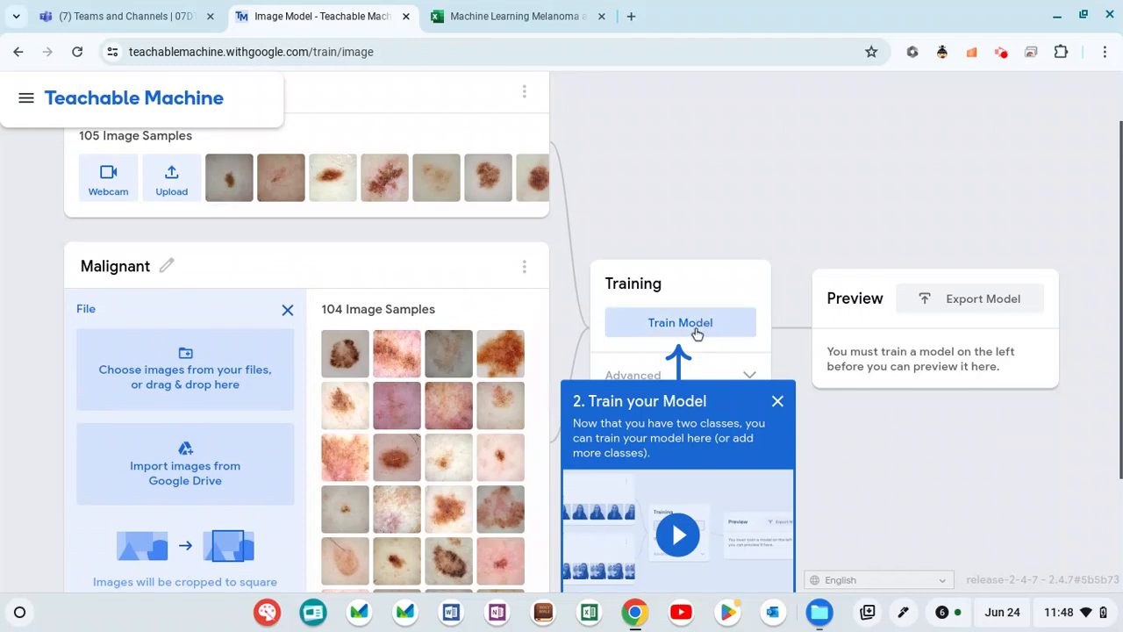
pyautogui.click(690, 331)
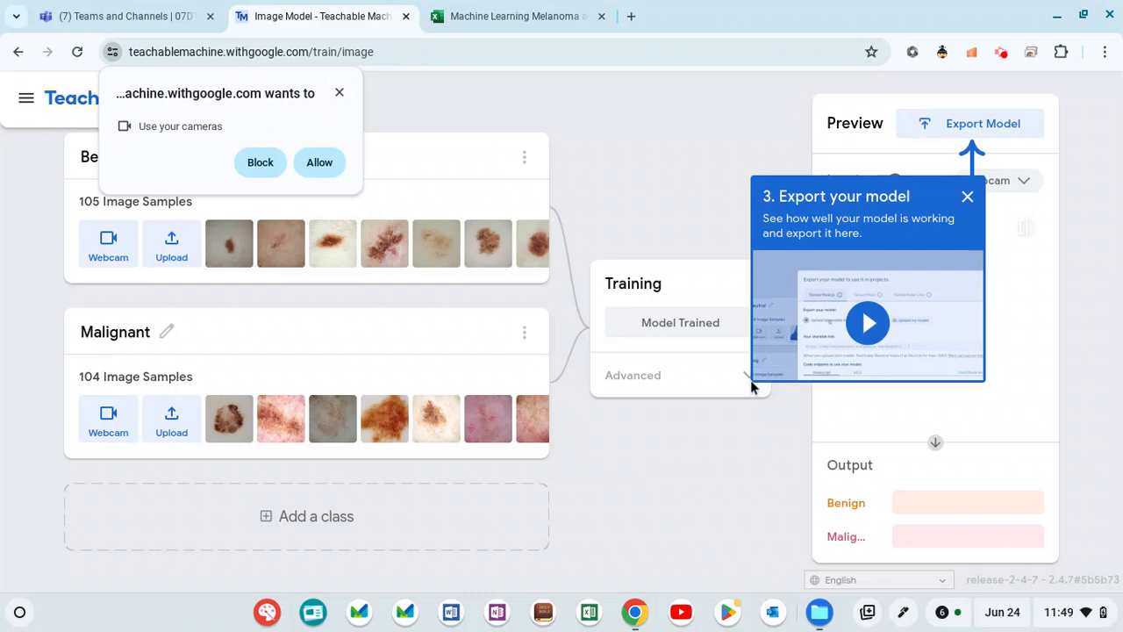
pyautogui.click(967, 197)
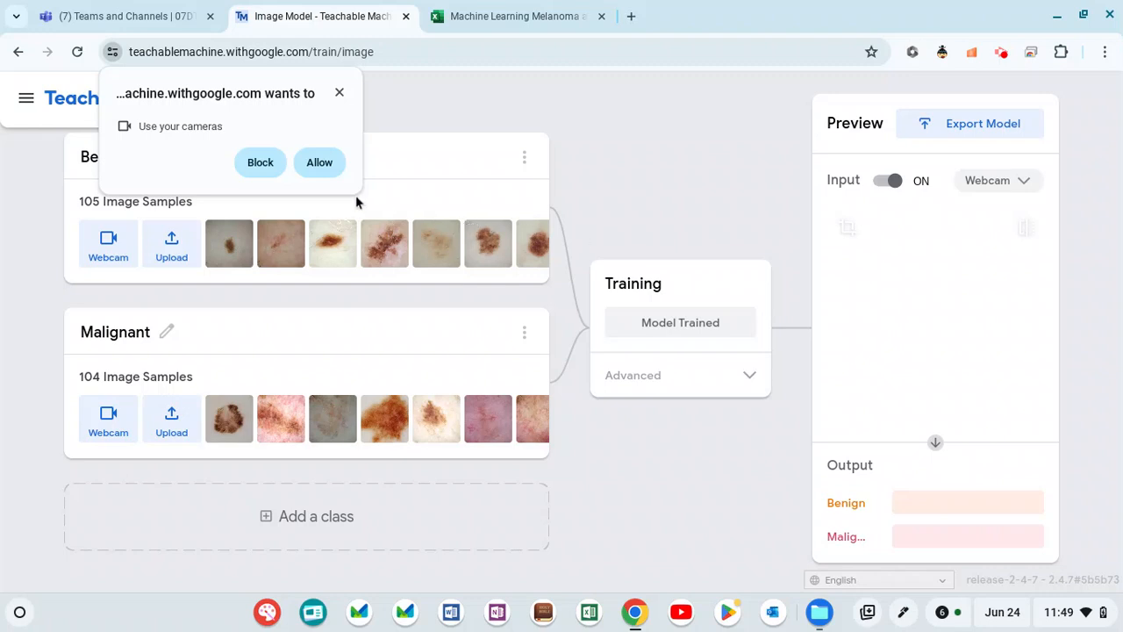
pyautogui.click(340, 93)
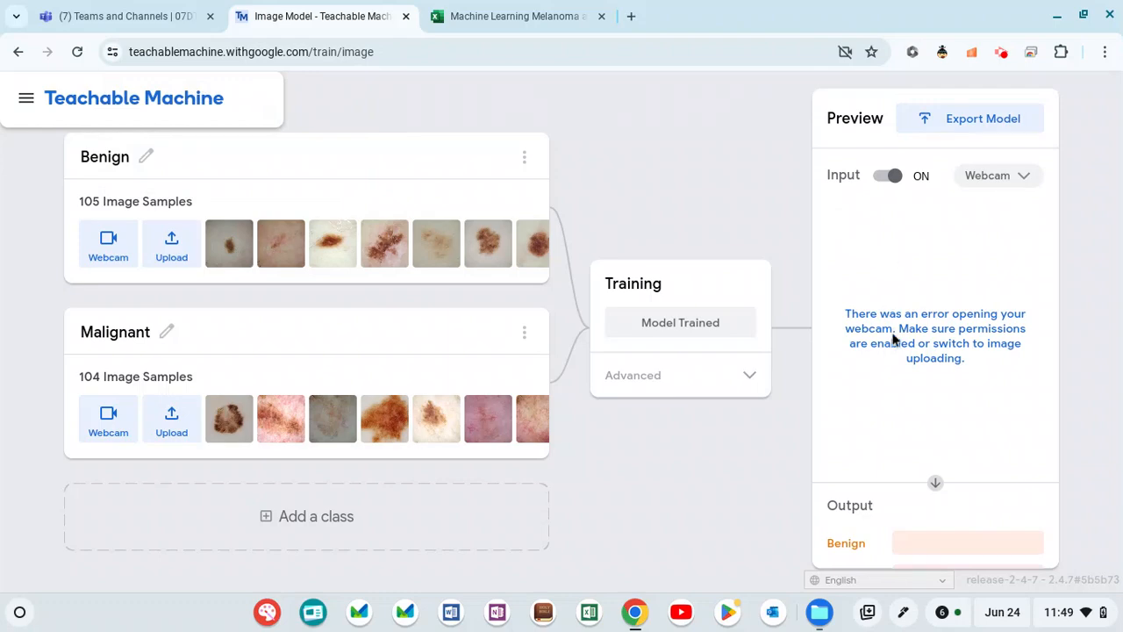
# Set the preview input to File and test the model with ISIC_0010385.jpg from the Malignant Test folder in Downloads
pyautogui.click(1025, 177)
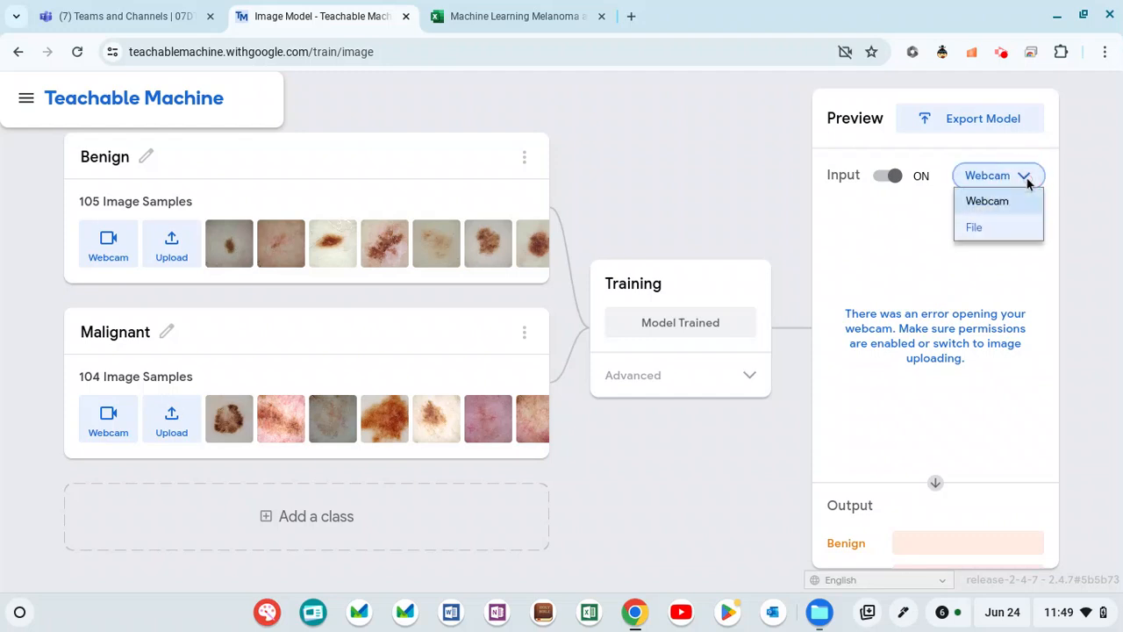
pyautogui.click(979, 230)
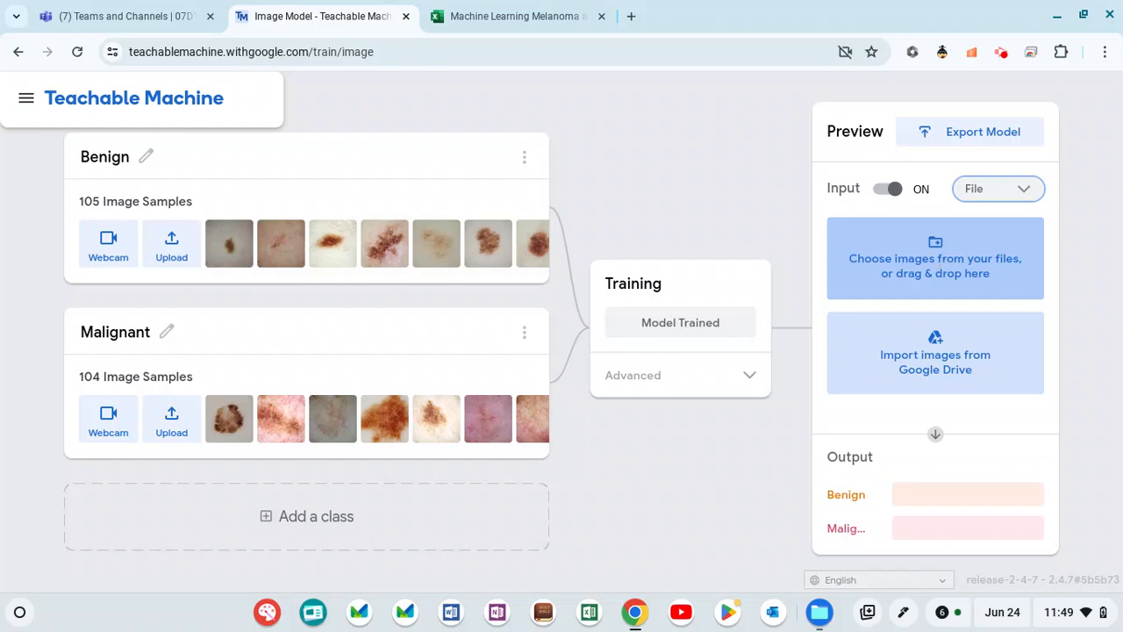
pyautogui.click(938, 257)
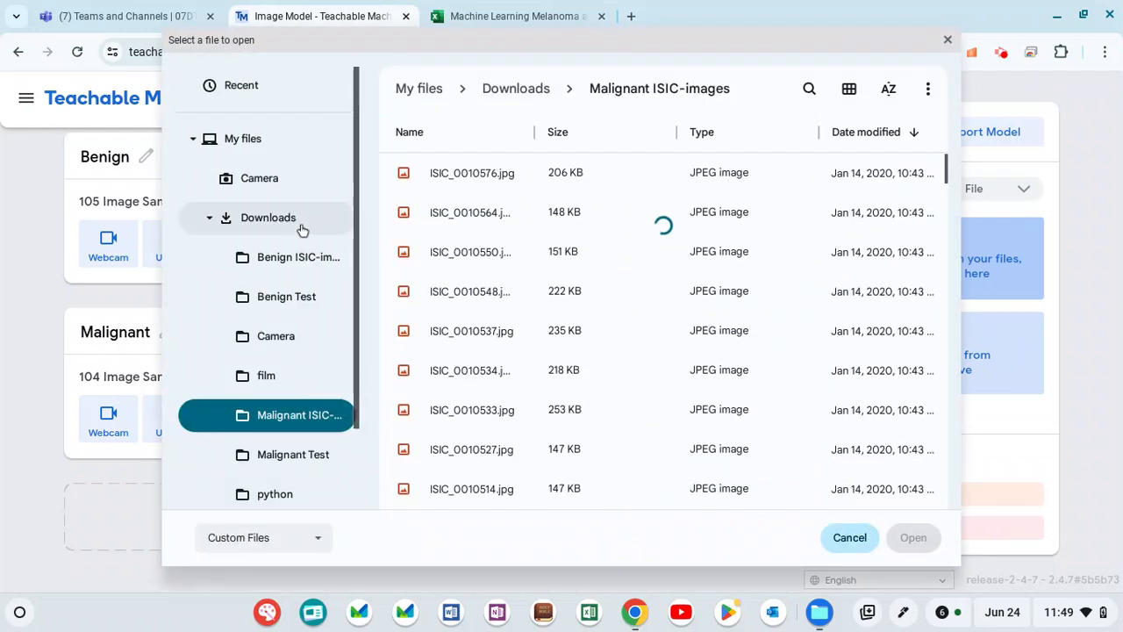
pyautogui.click(270, 221)
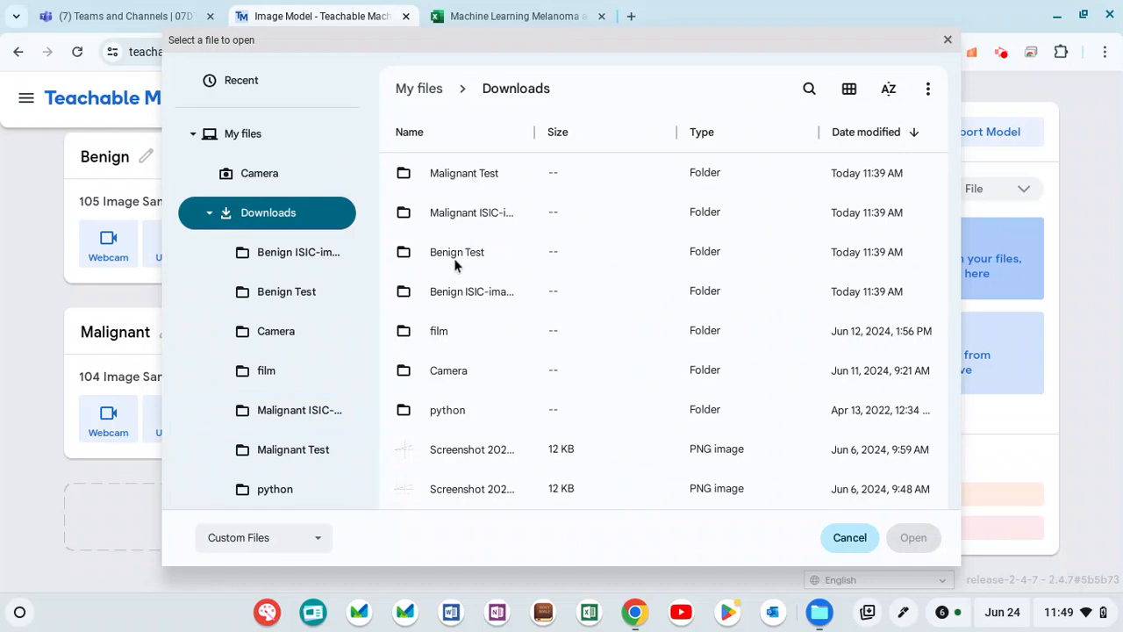
pyautogui.doubleClick(471, 175)
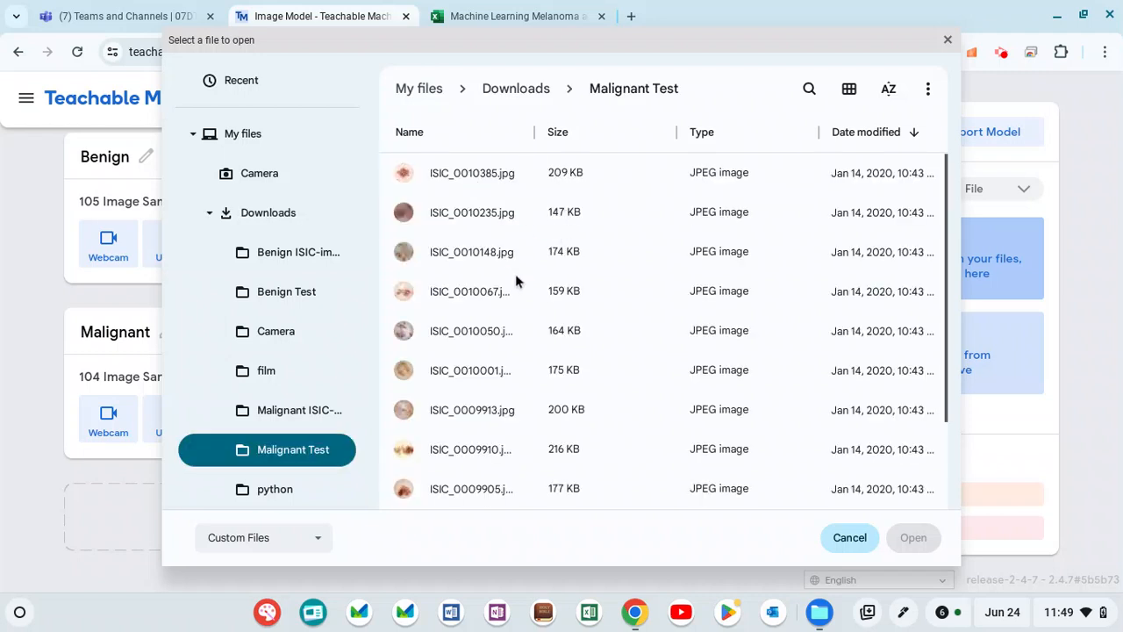
pyautogui.scroll(-2, 487, 430)
pyautogui.scroll(2, 484, 426)
pyautogui.click(477, 176)
pyautogui.click(910, 550)
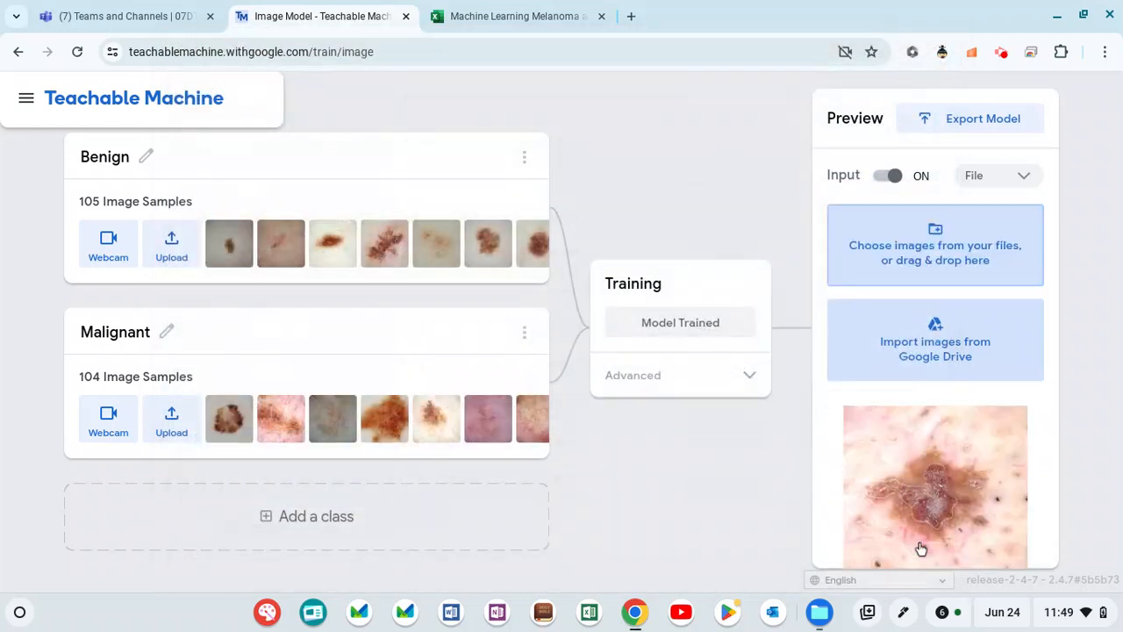
pyautogui.scroll(-3, 967, 428)
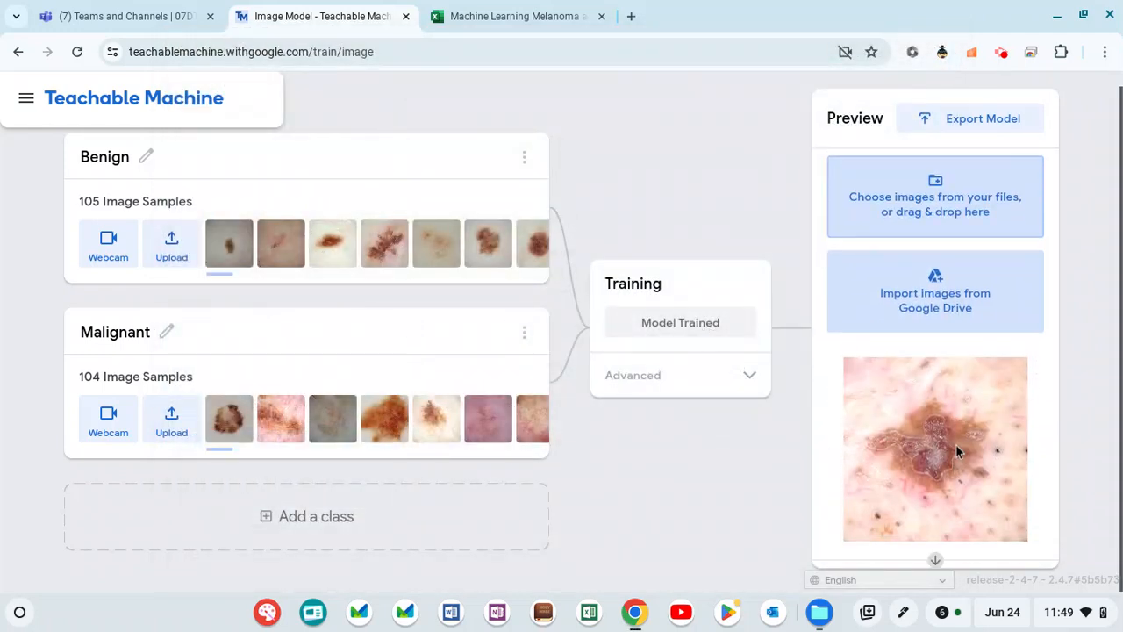
pyautogui.scroll(-1, 958, 453)
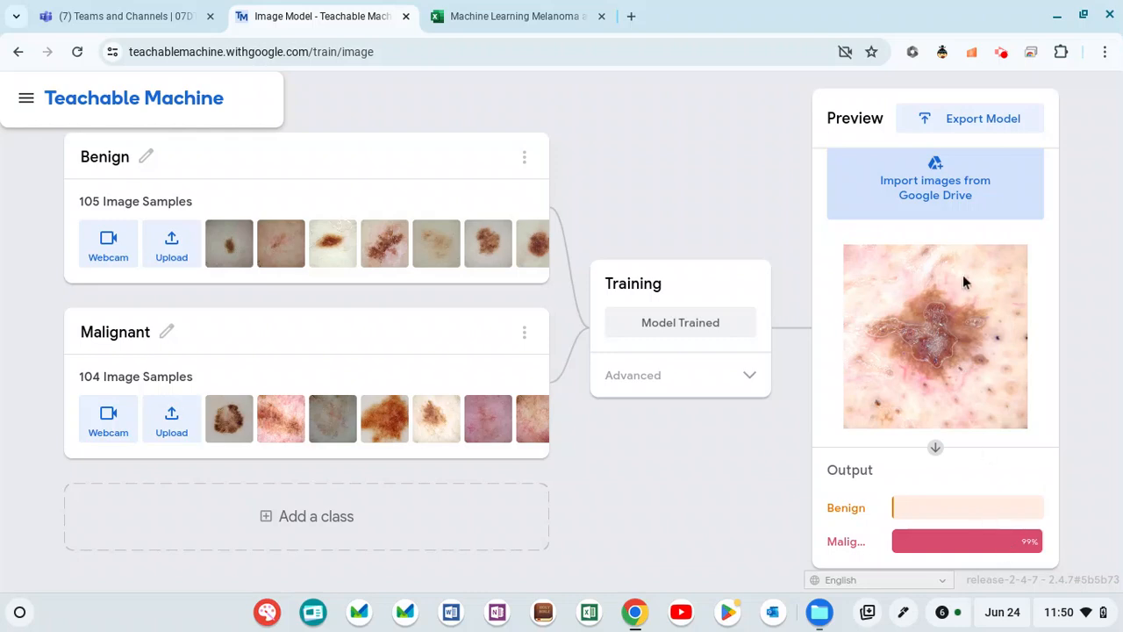
pyautogui.scroll(3, 962, 275)
pyautogui.click(948, 251)
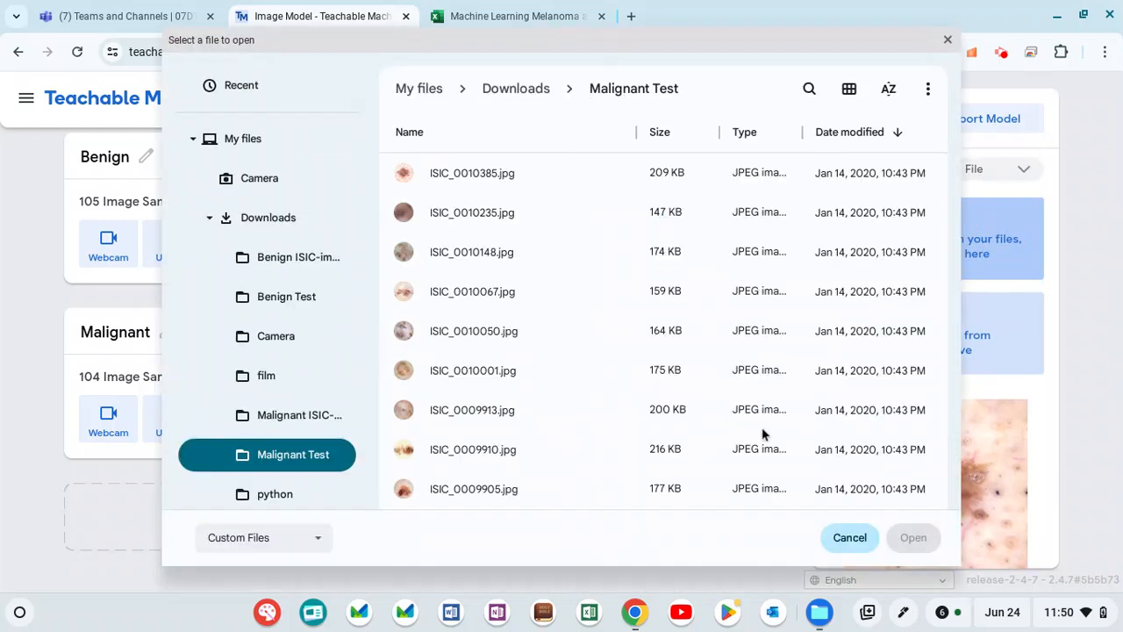
pyautogui.click(855, 539)
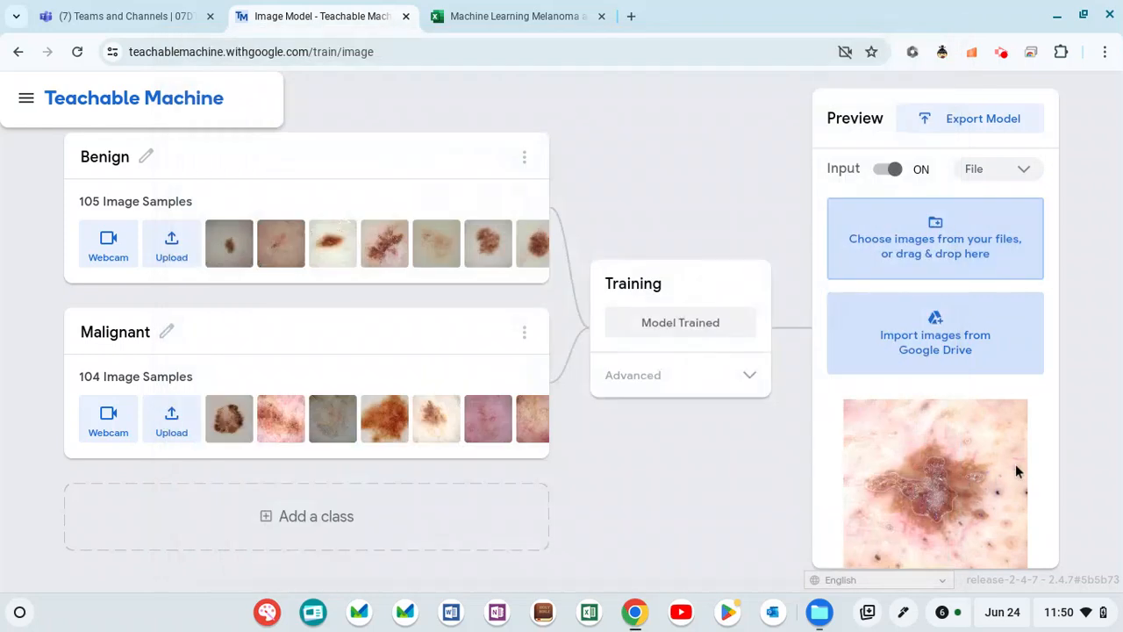
pyautogui.scroll(-2, 1050, 454)
pyautogui.scroll(-2, 1049, 453)
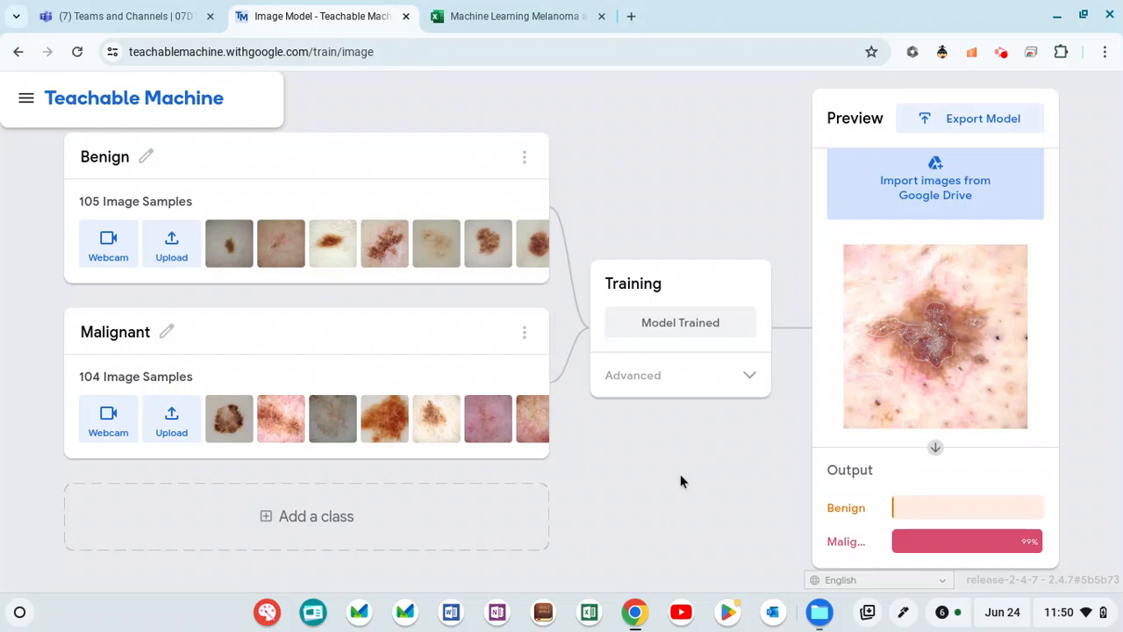
# Switch to the Melanoma accuracy workbook in Excel, dismiss the feedback survey, and compare its result tables with the model's preview output
pyautogui.click(502, 16)
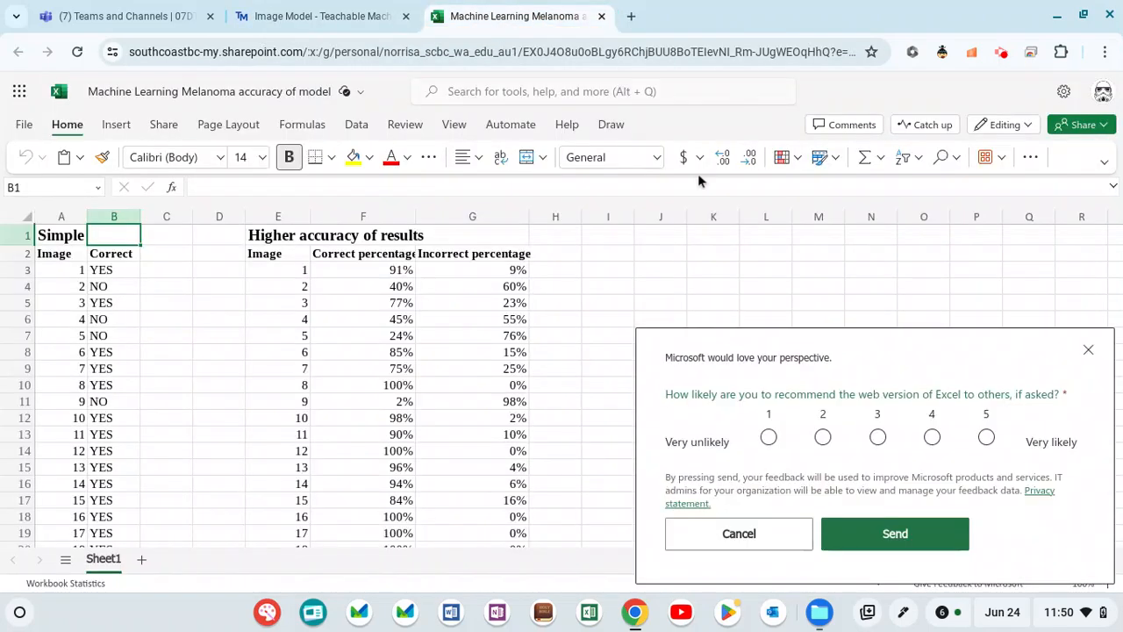
pyautogui.click(1088, 351)
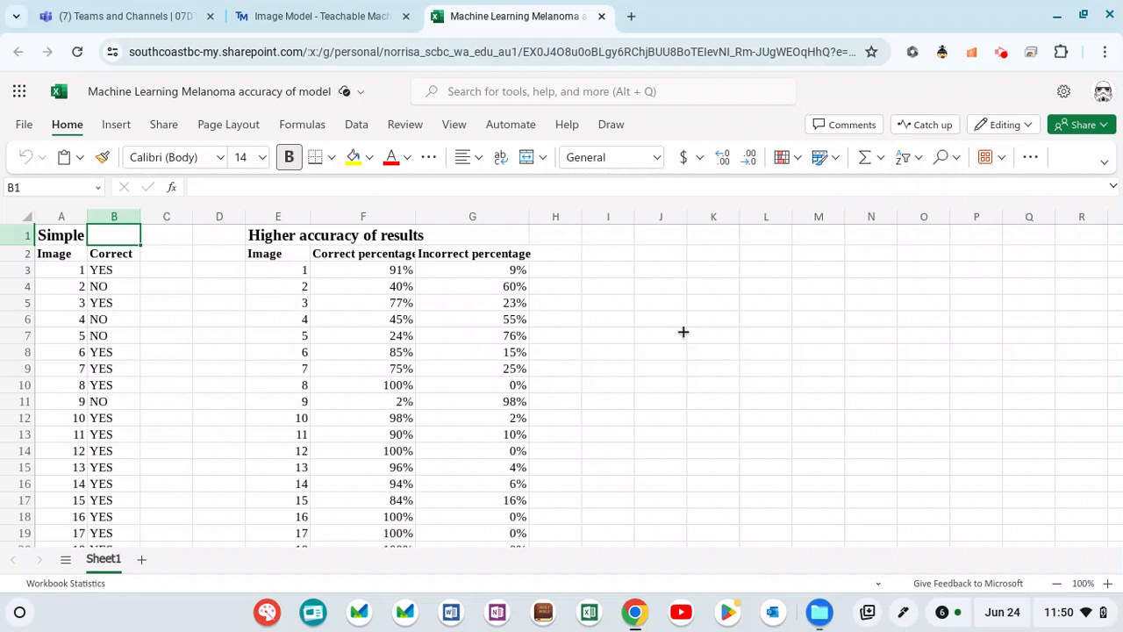
pyautogui.click(60, 235)
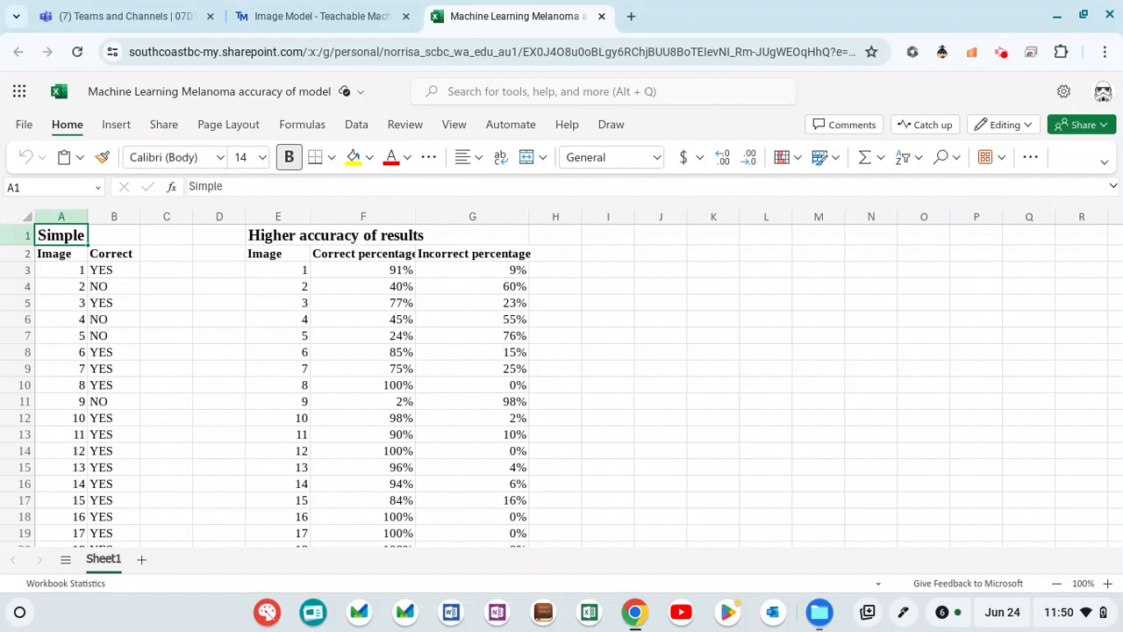
pyautogui.click(288, 17)
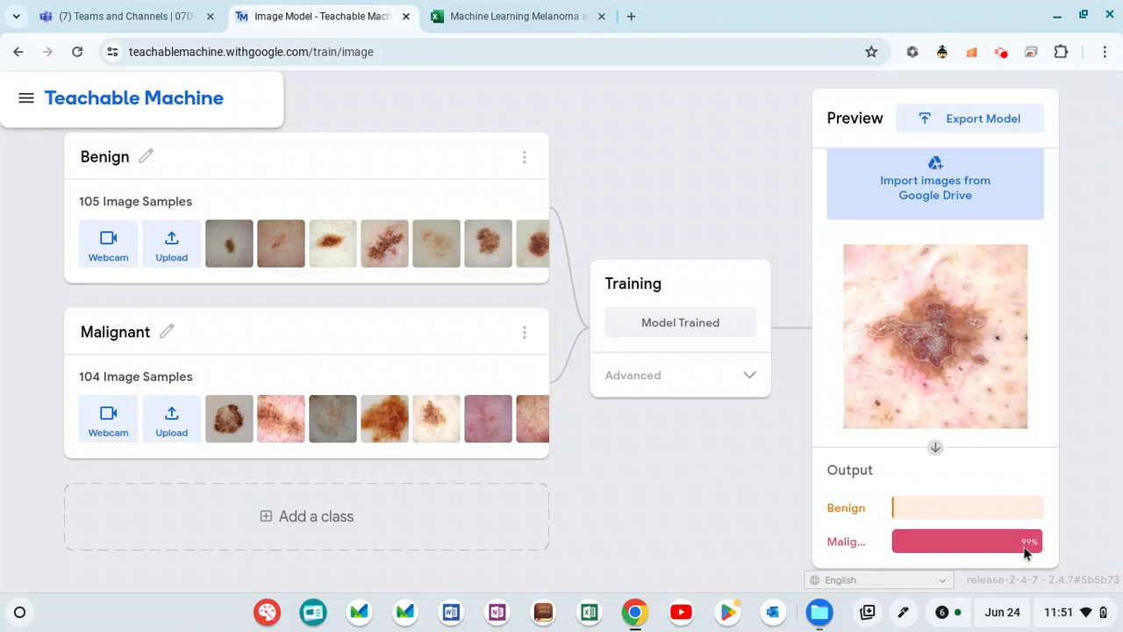
pyautogui.click(514, 15)
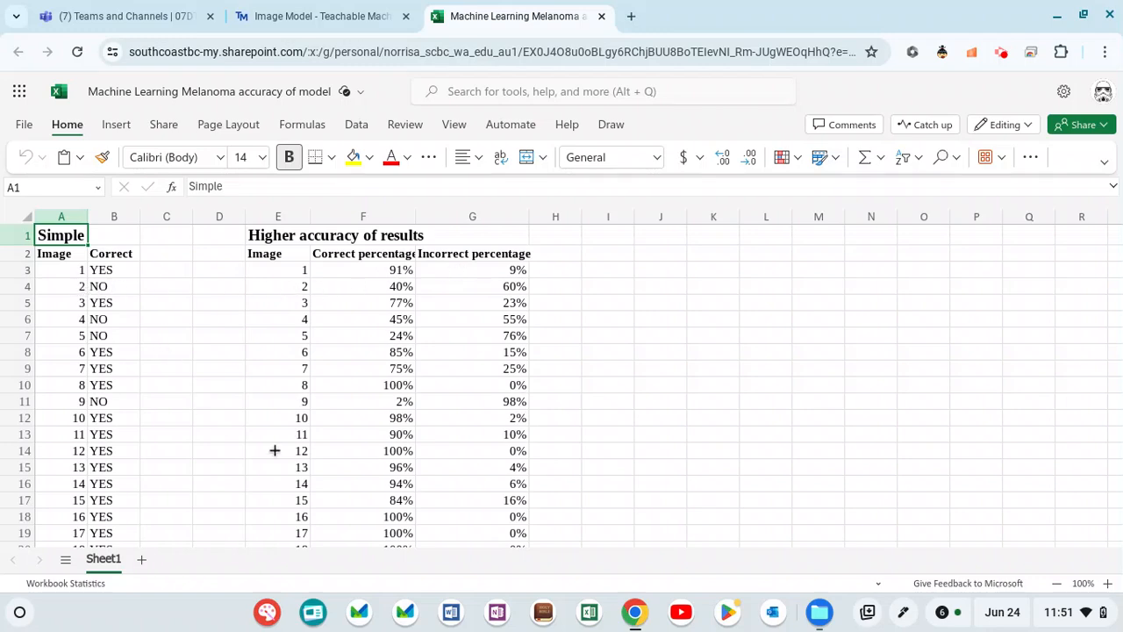
# Switch back to Teachable Machine and test the model with ISIC_0009947.jpg from the Benign Test folder in Downloads
pyautogui.click(335, 12)
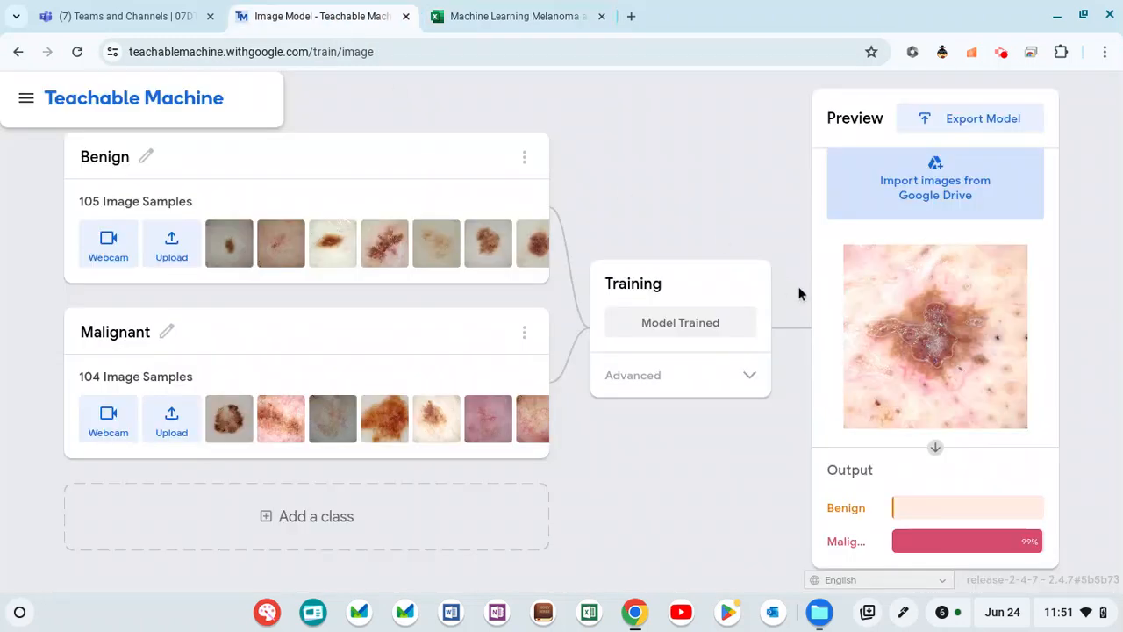
pyautogui.scroll(2, 826, 284)
pyautogui.click(931, 197)
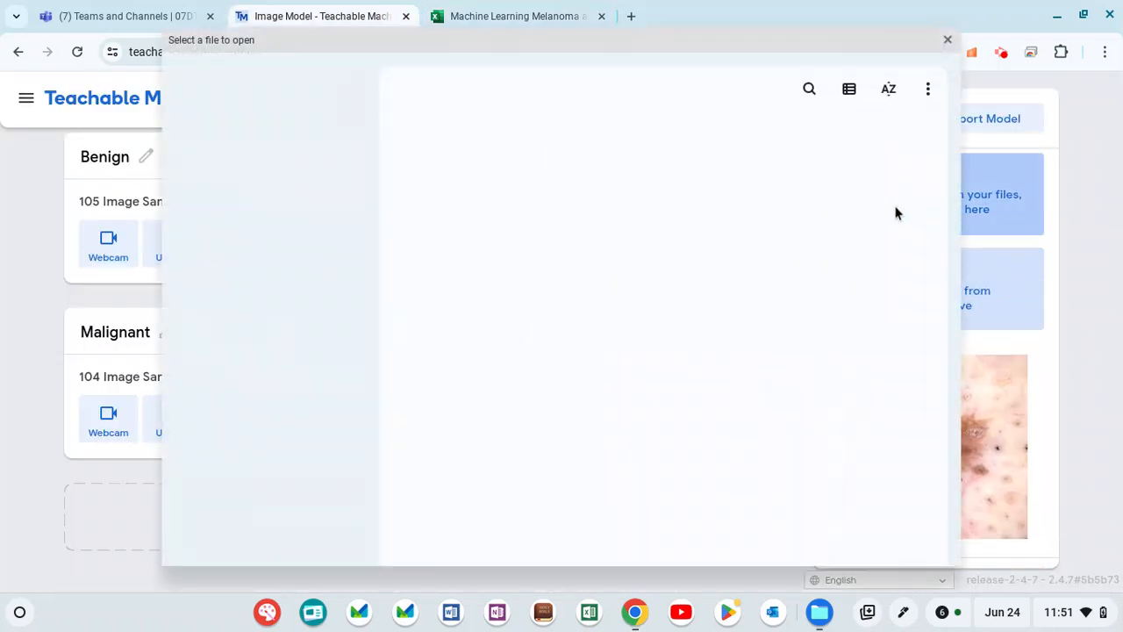
pyautogui.click(525, 90)
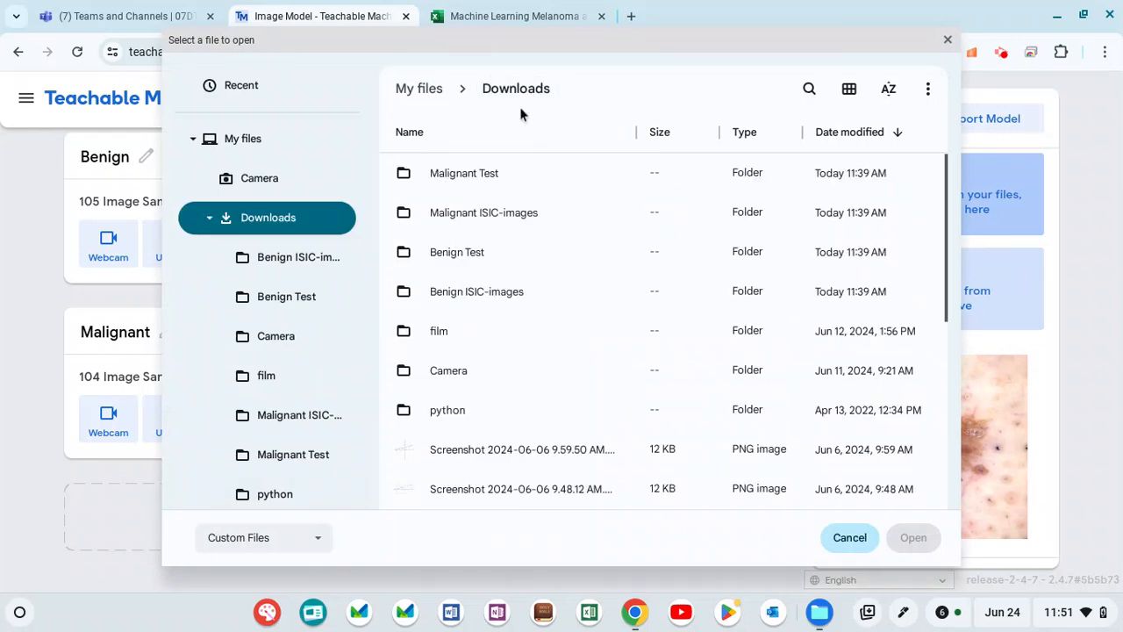
pyautogui.doubleClick(456, 171)
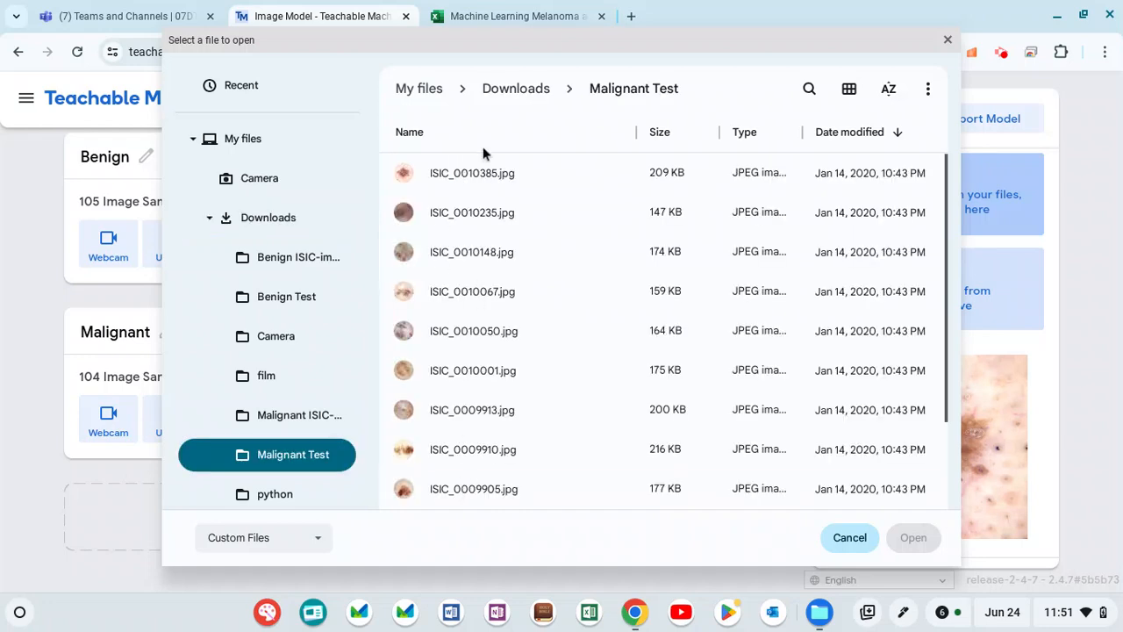
pyautogui.click(509, 89)
pyautogui.doubleClick(462, 256)
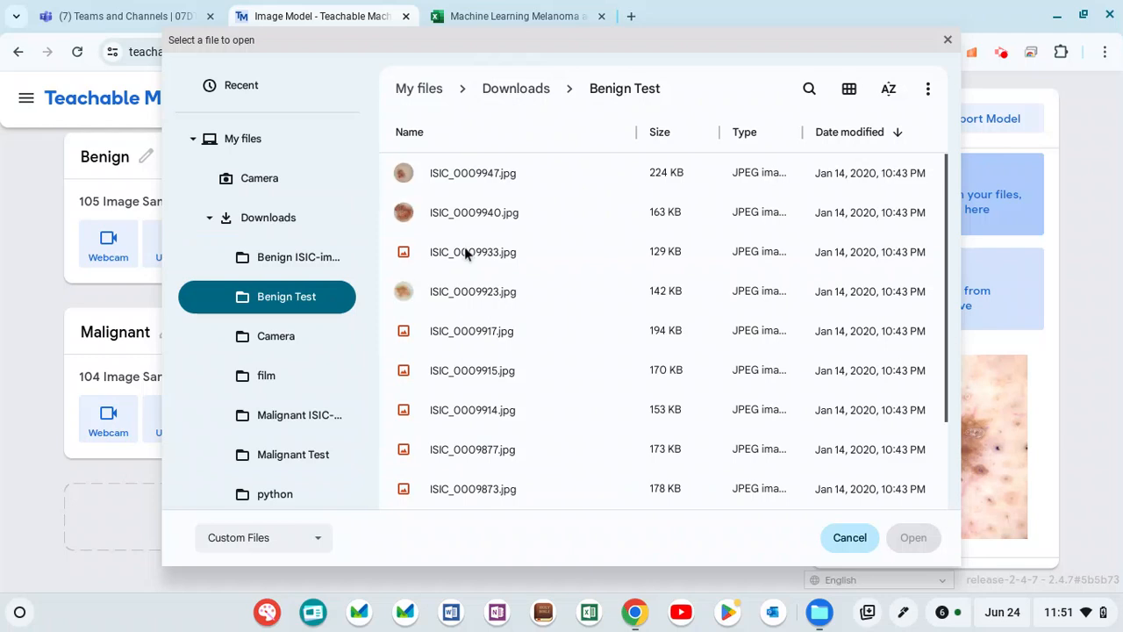
pyautogui.doubleClick(469, 176)
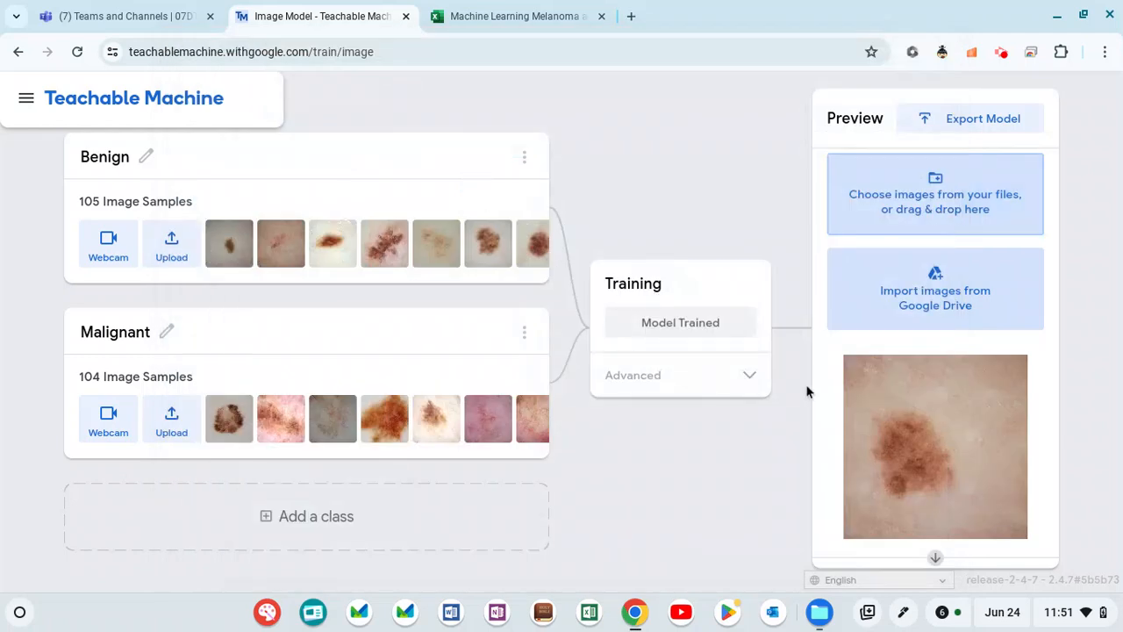
pyautogui.scroll(-2, 871, 440)
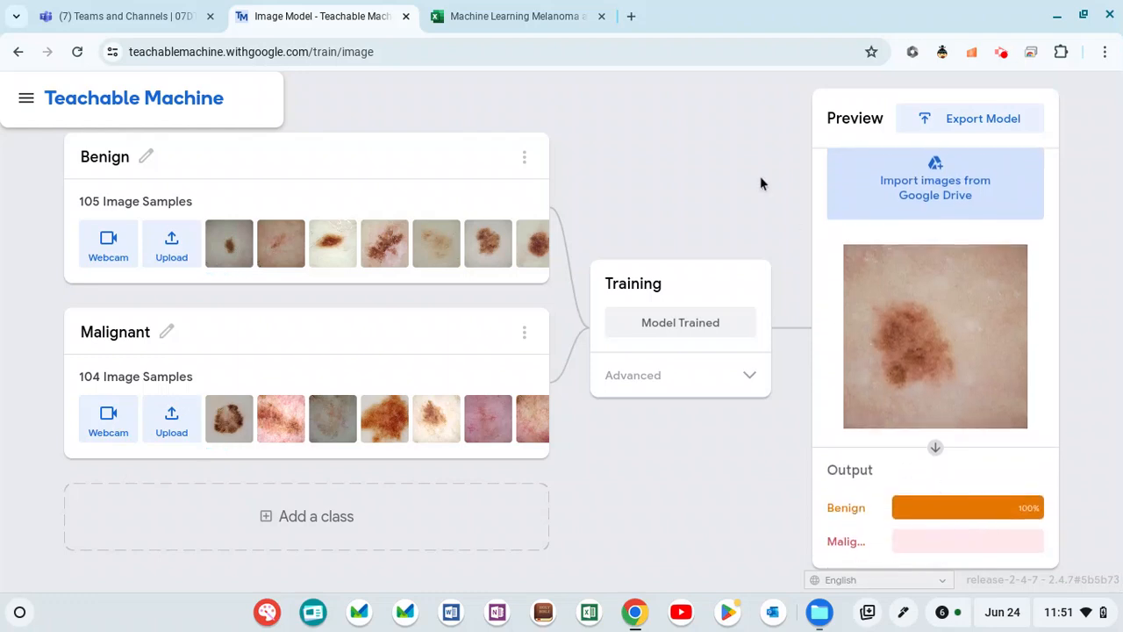
# In the Excel accuracy workbook, examine the row 23 formulas for the simple correct rate and the average correct and incorrect percentages
pyautogui.click(534, 16)
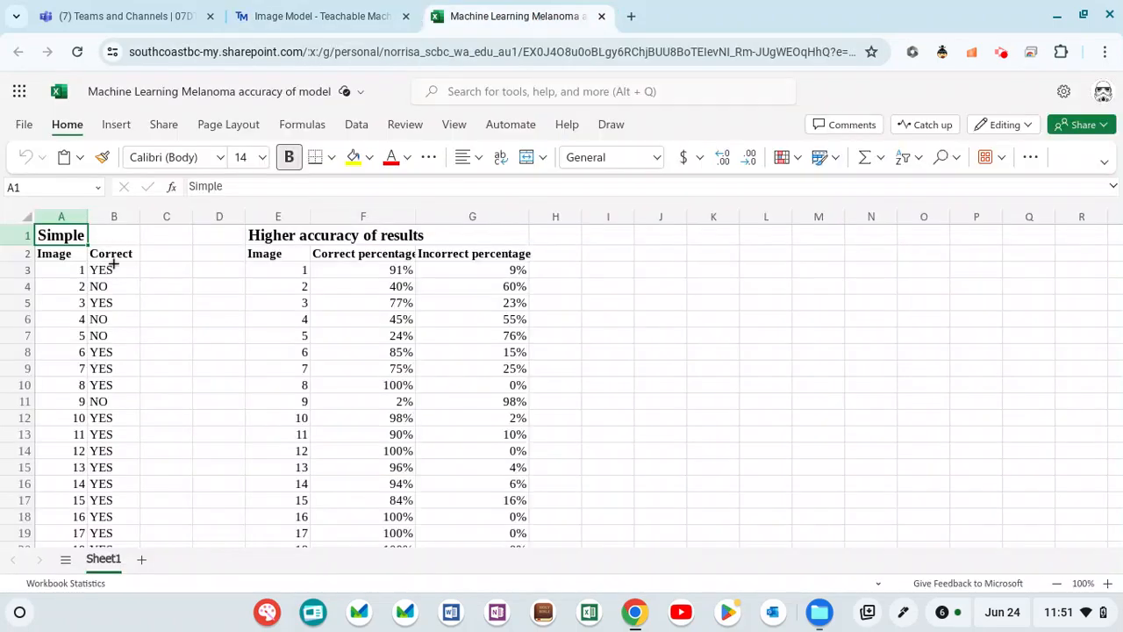
pyautogui.scroll(-5, 114, 263)
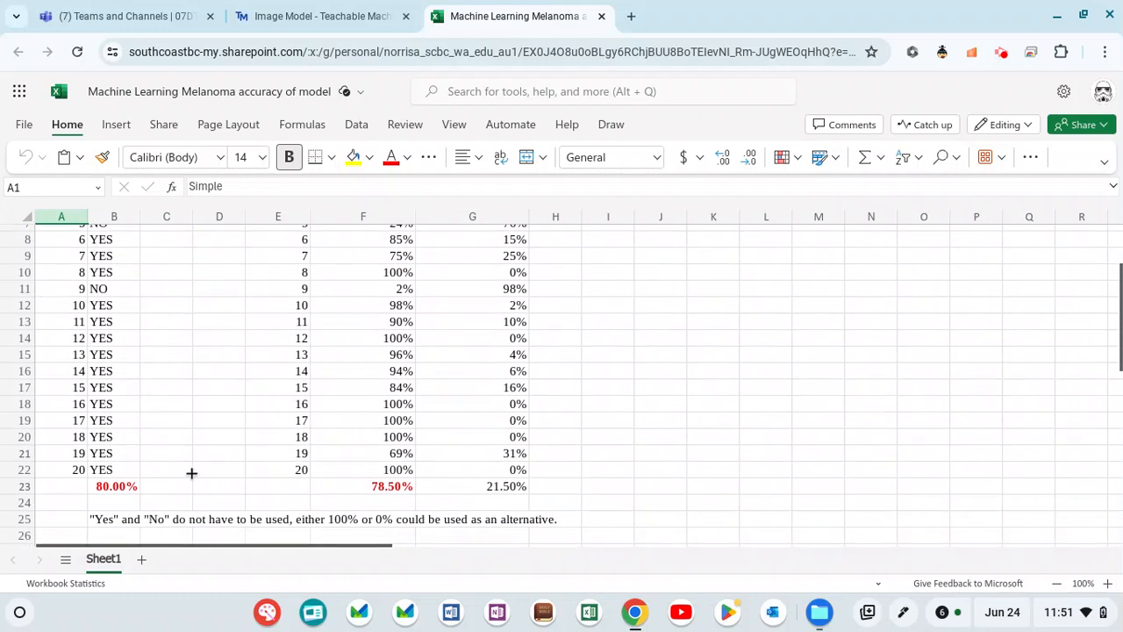
pyautogui.click(117, 489)
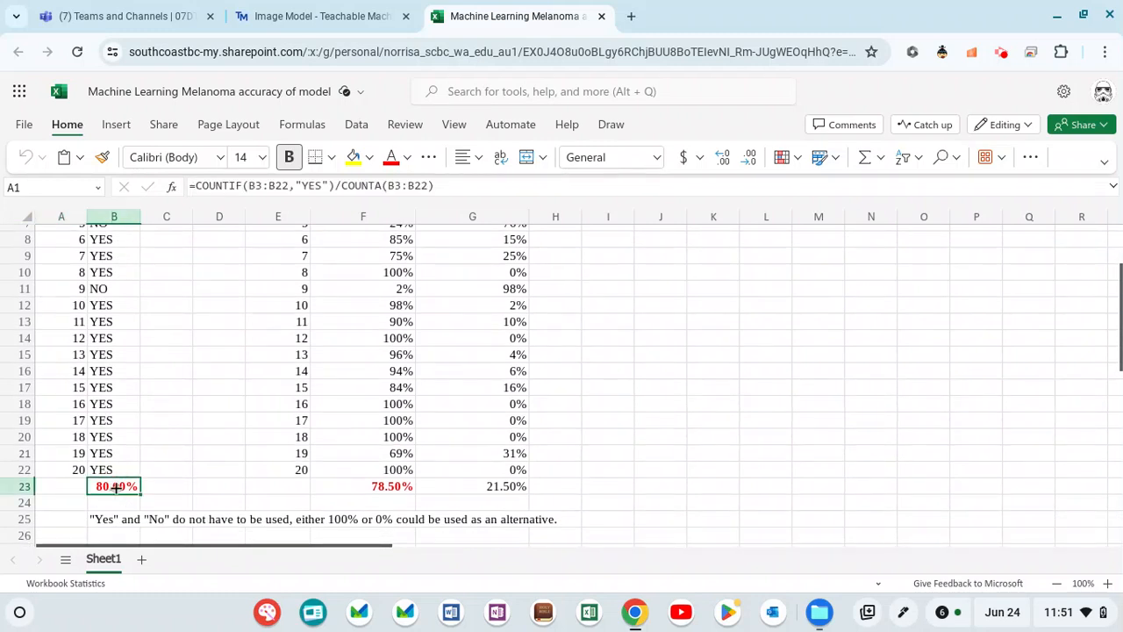
pyautogui.click(367, 489)
pyautogui.click(476, 485)
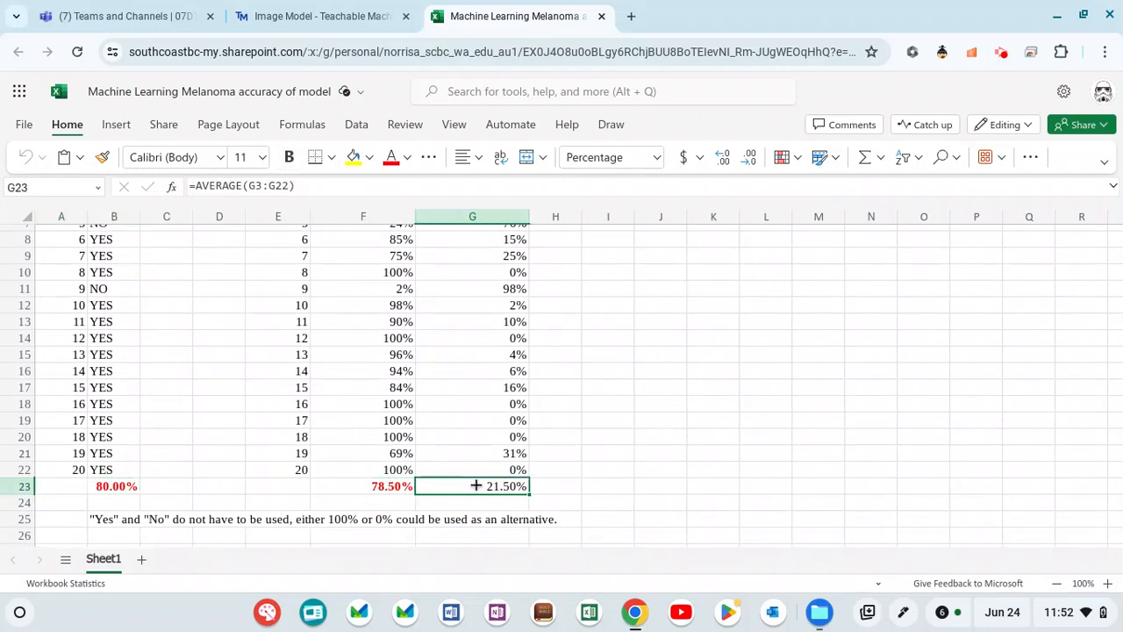
pyautogui.click(132, 491)
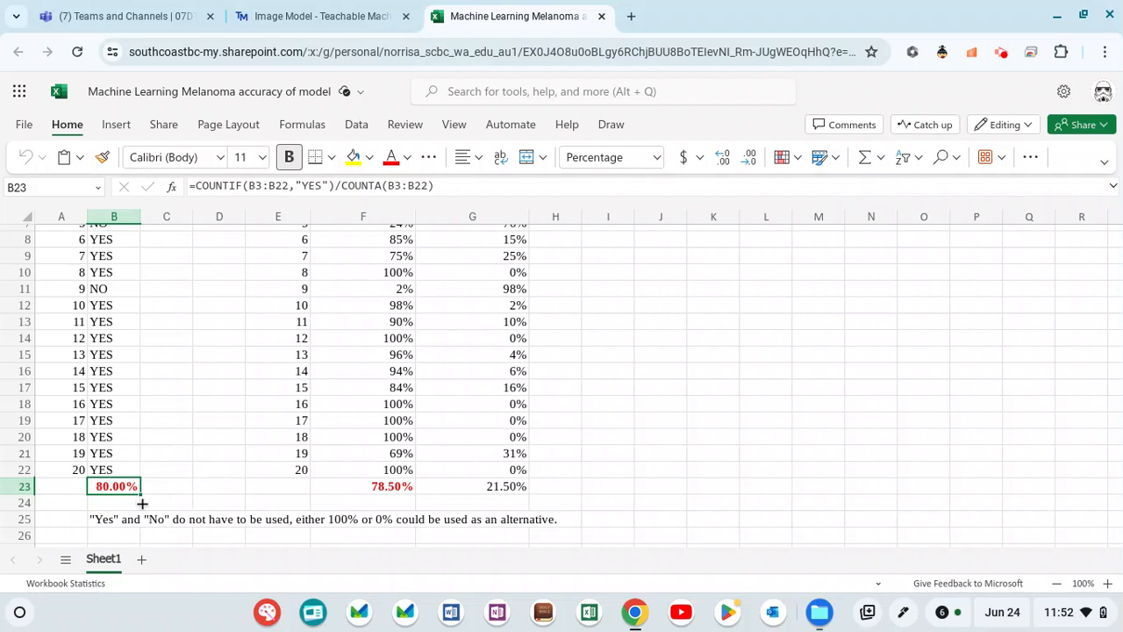
pyautogui.scroll(3, 167, 450)
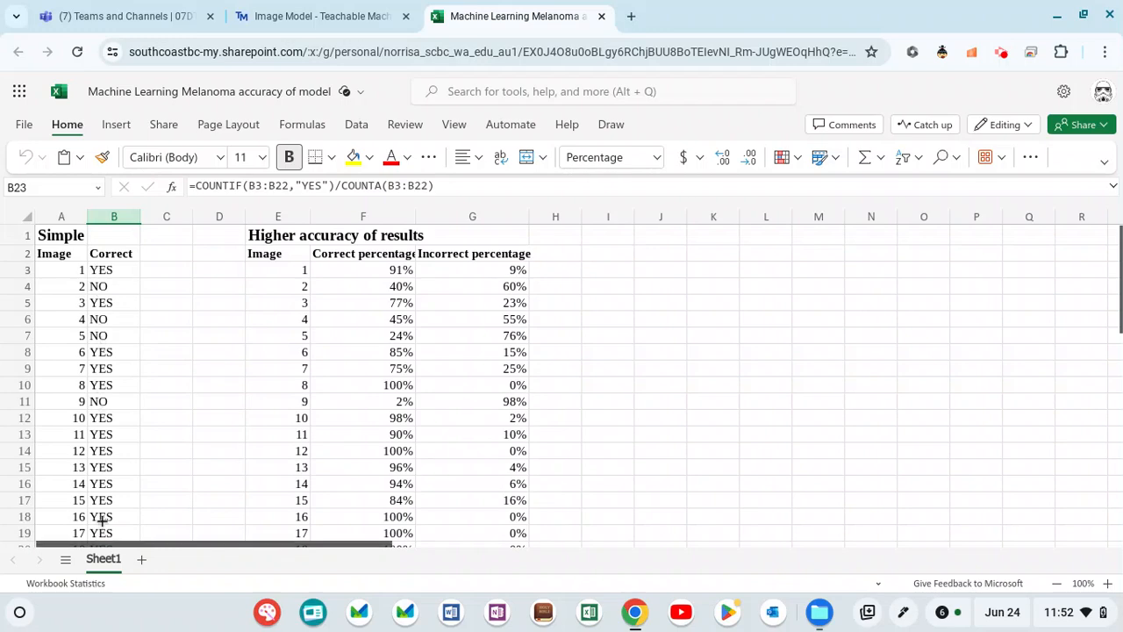
pyautogui.scroll(-2, 215, 387)
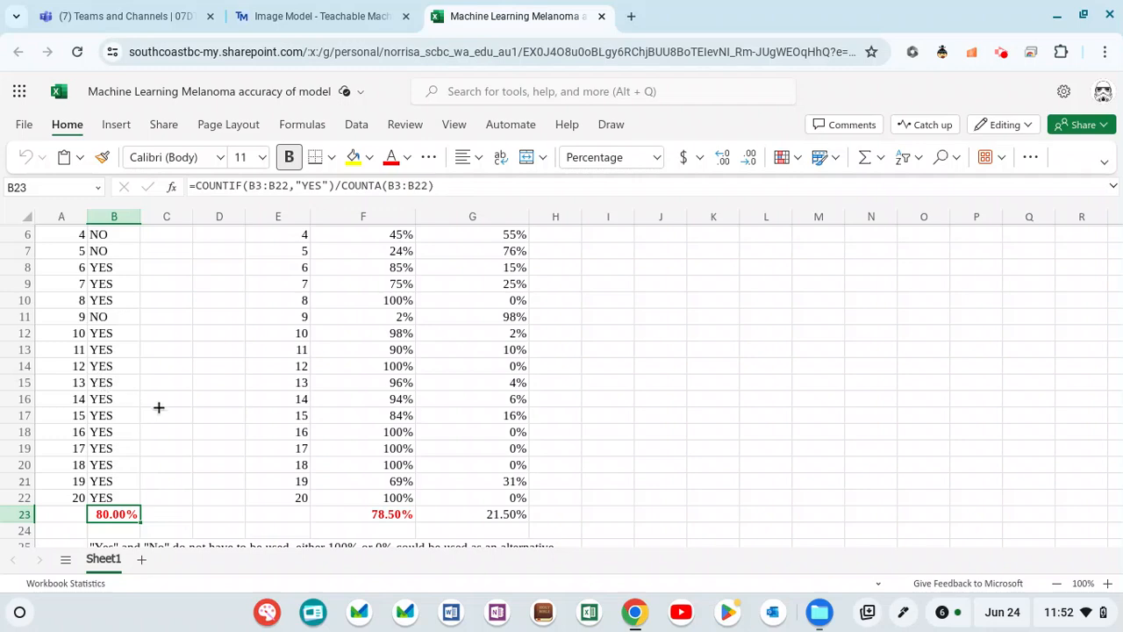
pyautogui.click(375, 515)
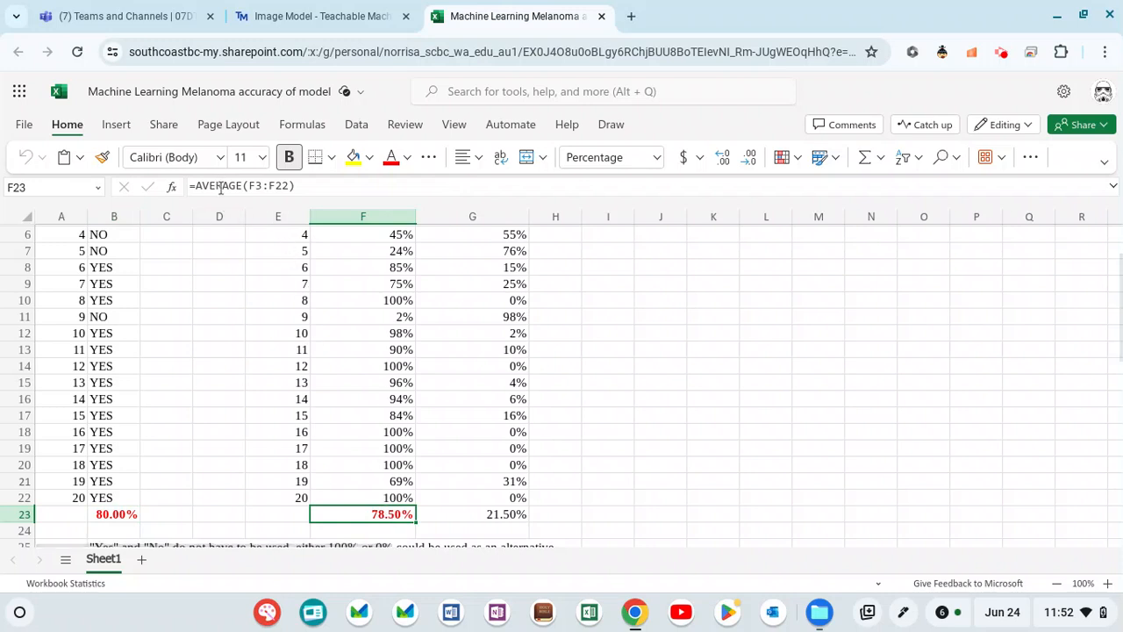
pyautogui.click(113, 517)
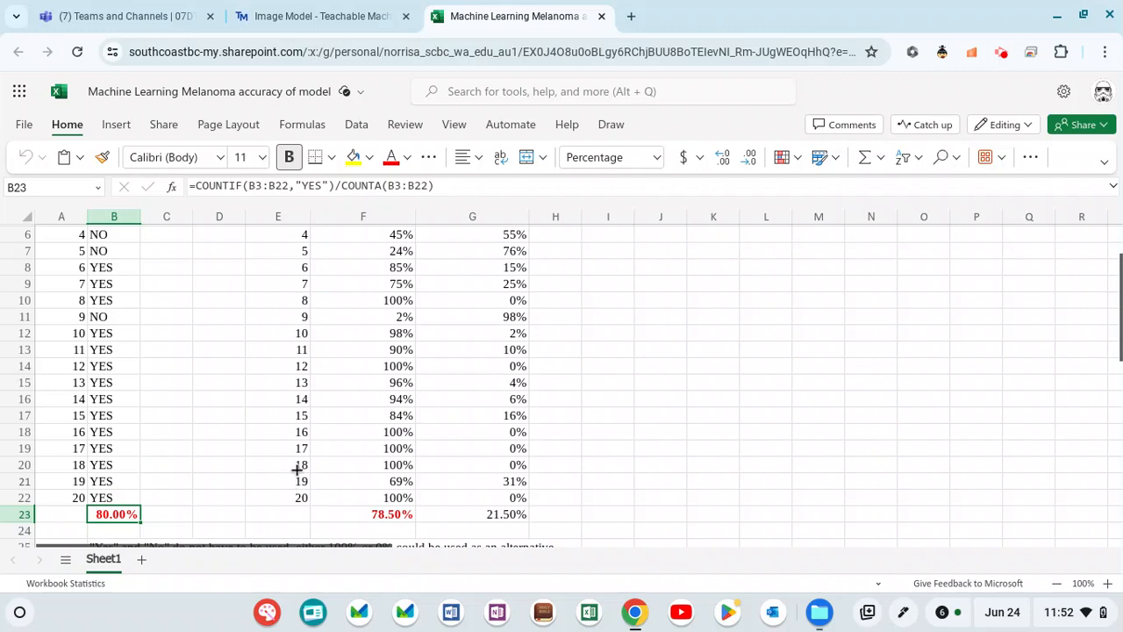